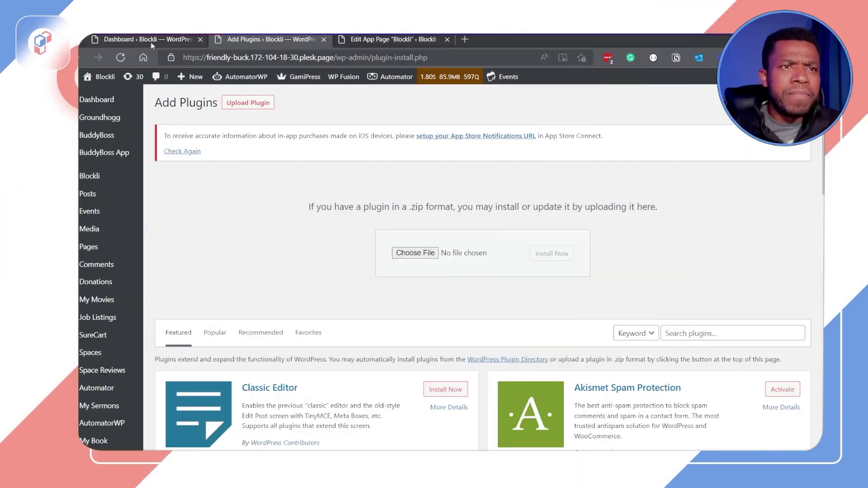
# - Return to the WordPress dashboard and open Blockli's Custom Post Blocks settings
pyautogui.click(152, 40)
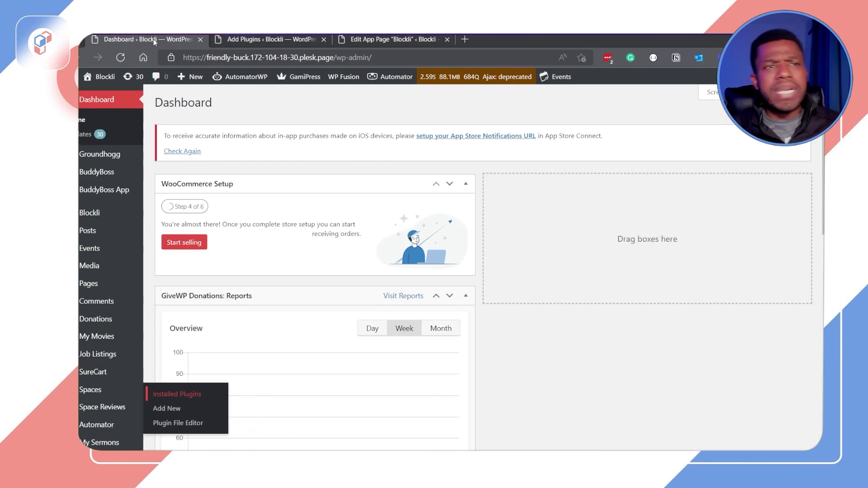
pyautogui.scroll(-2, 113, 225)
pyautogui.scroll(2, 109, 266)
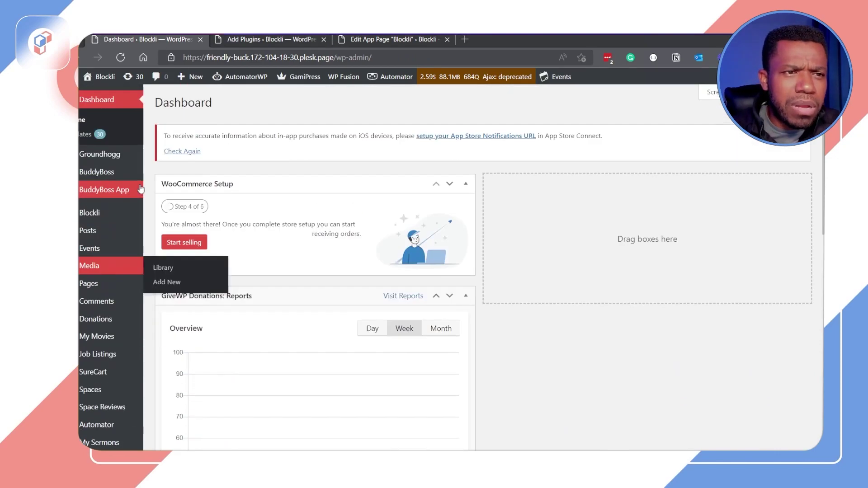
pyautogui.moveTo(118, 221)
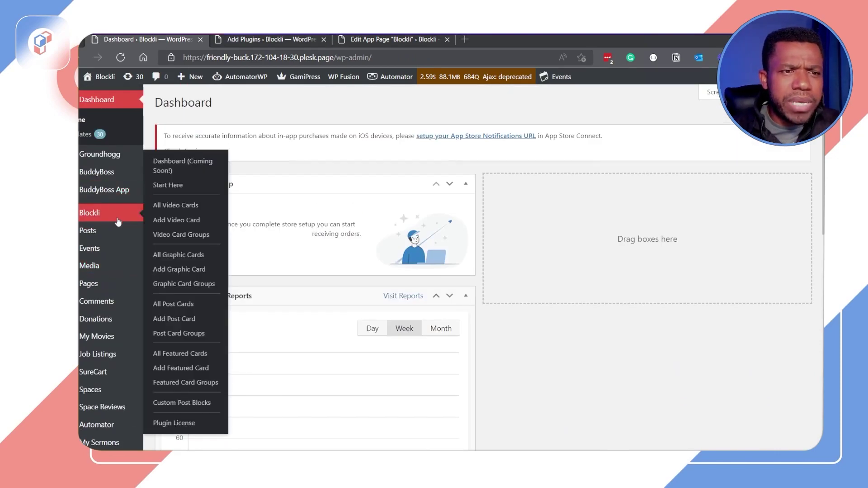
pyautogui.click(194, 405)
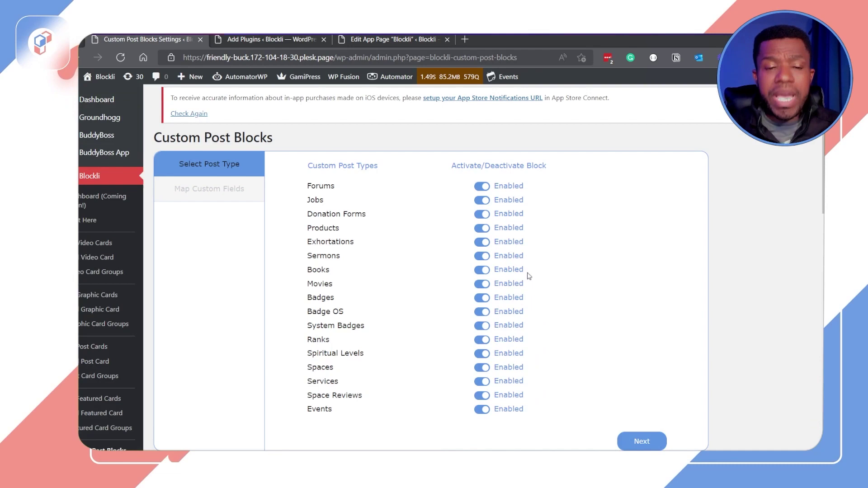
# - Disable the Forums custom post block and enable it again
pyautogui.click(481, 188)
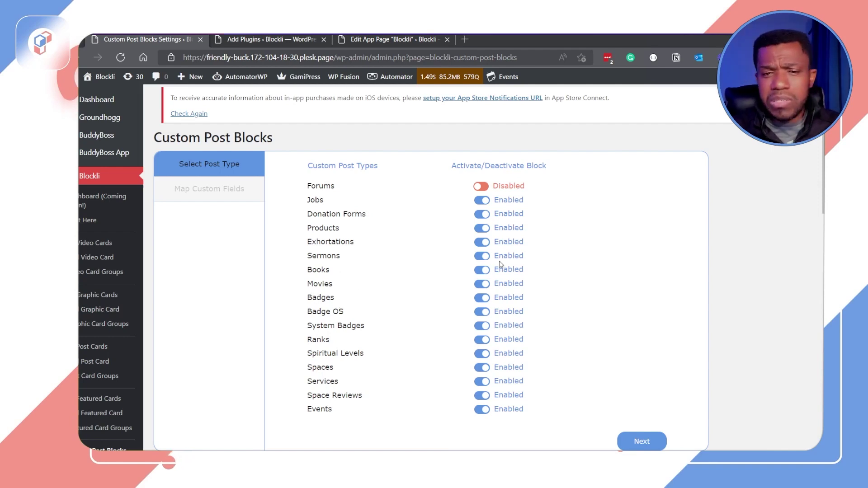
pyautogui.click(481, 187)
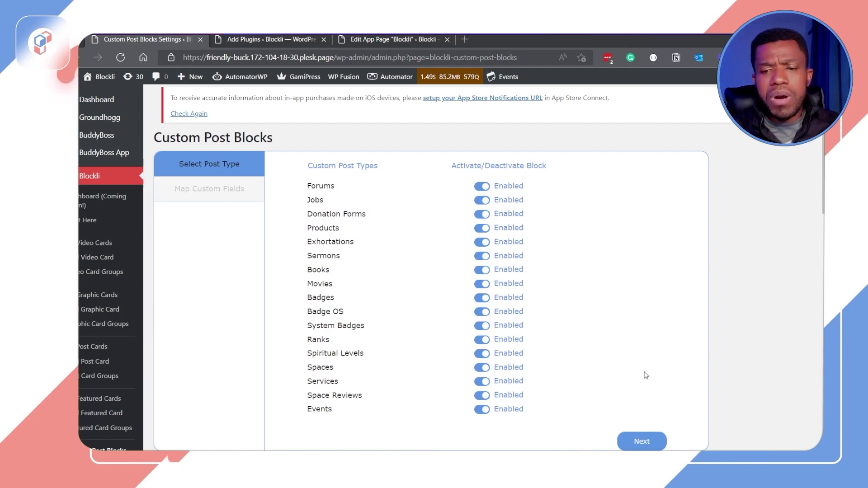
pyautogui.scroll(-2, 646, 376)
pyautogui.scroll(2, 587, 332)
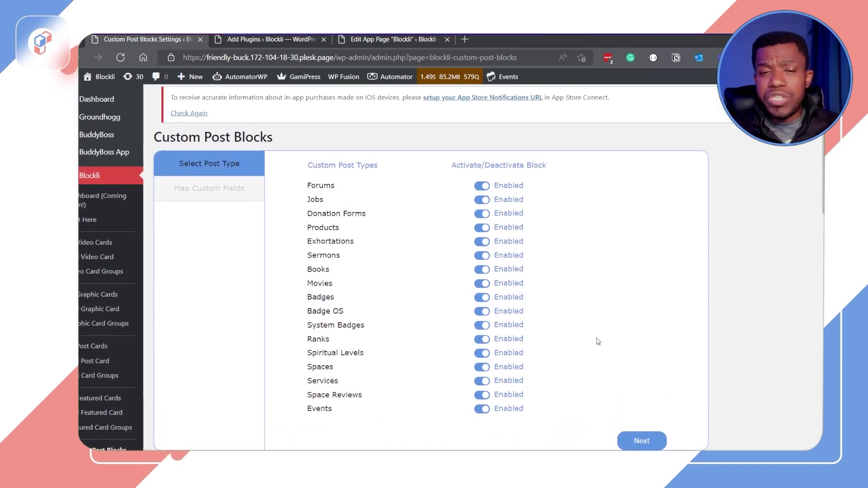
# - Continue to the Map Custom Fields stage and look over the Forums block template and field mapping
pyautogui.scroll(-2, 599, 341)
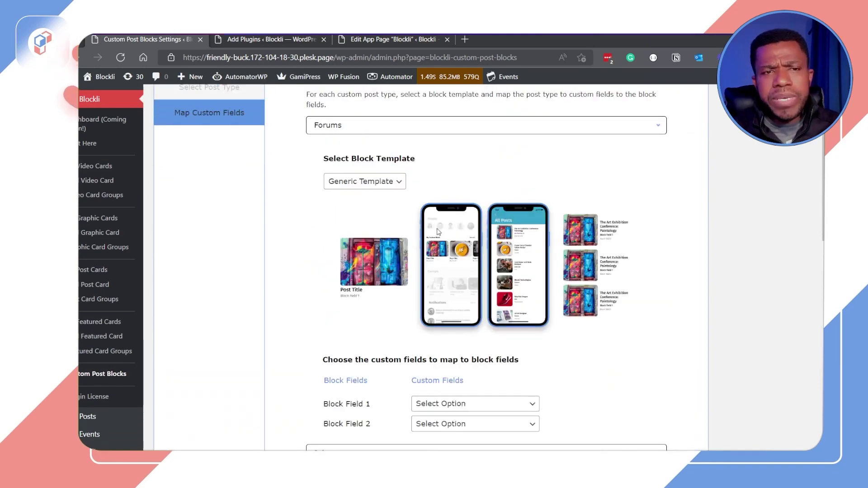
pyautogui.scroll(-3, 644, 297)
pyautogui.scroll(3, 645, 297)
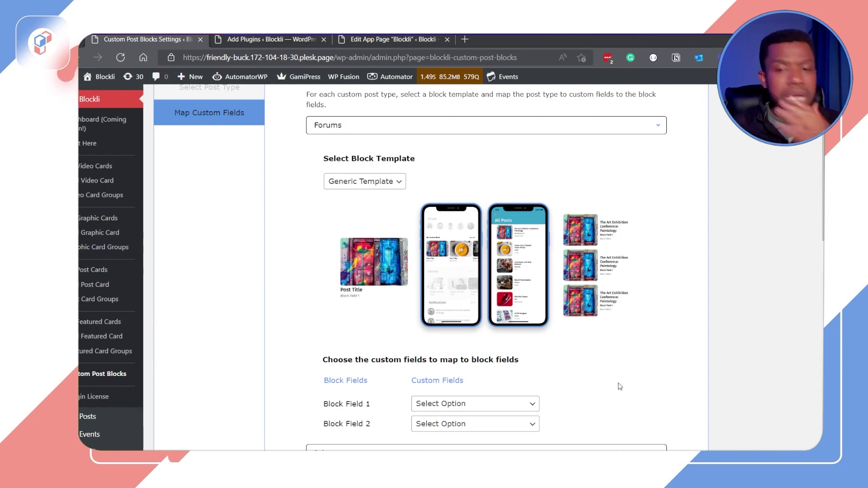
# - Expand the Products post type and examine its block template preview and template choices
pyautogui.scroll(-1, 603, 355)
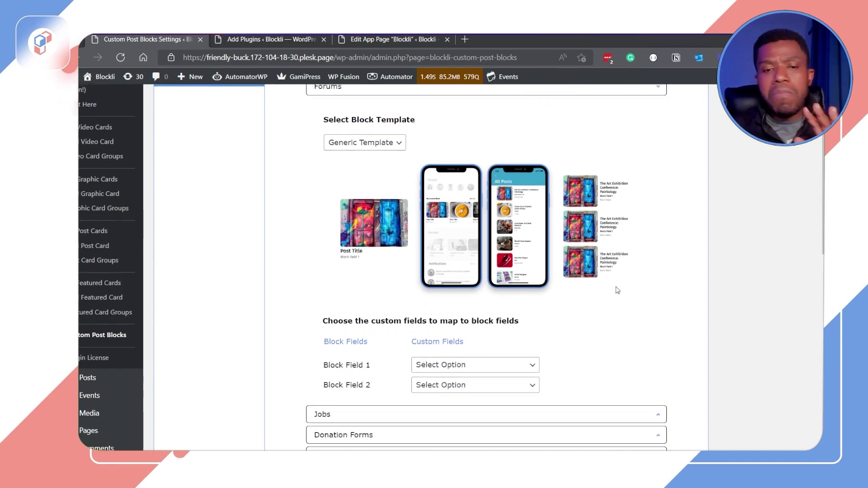
pyautogui.scroll(-5, 612, 350)
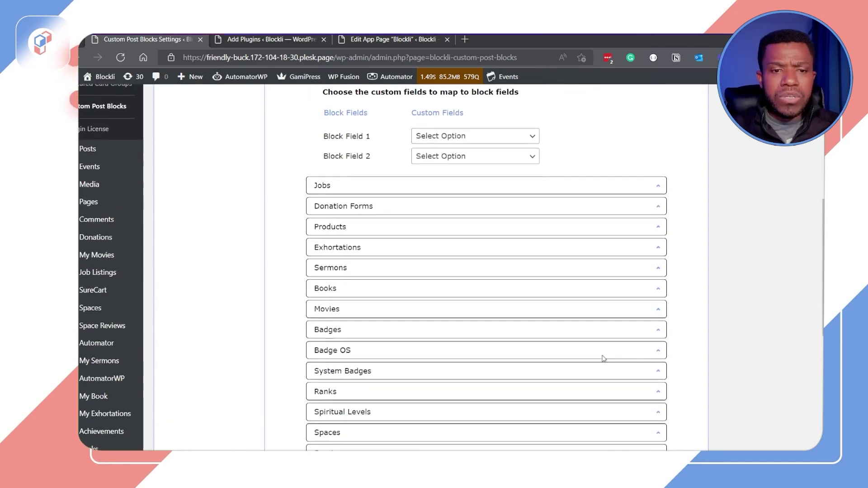
pyautogui.click(414, 229)
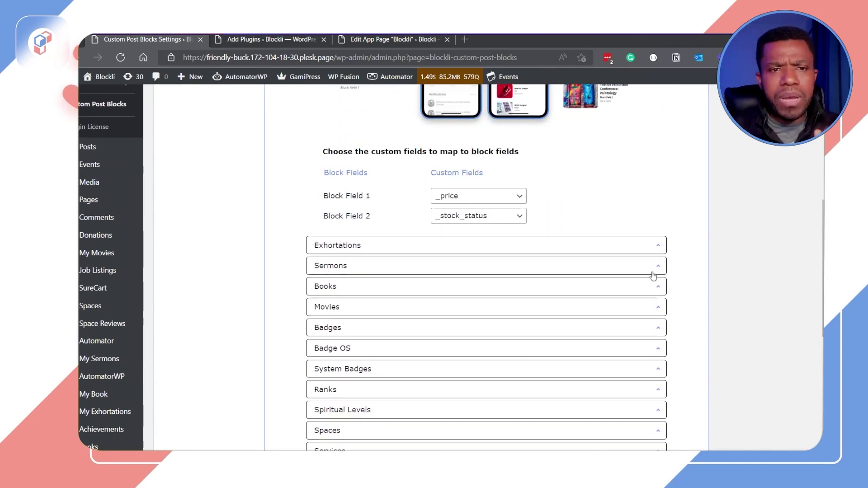
pyautogui.scroll(3, 658, 317)
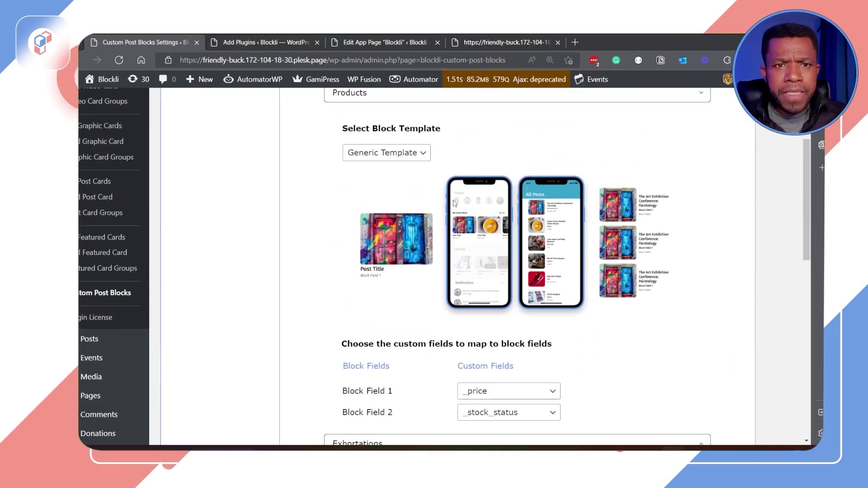
pyautogui.scroll(1, 466, 150)
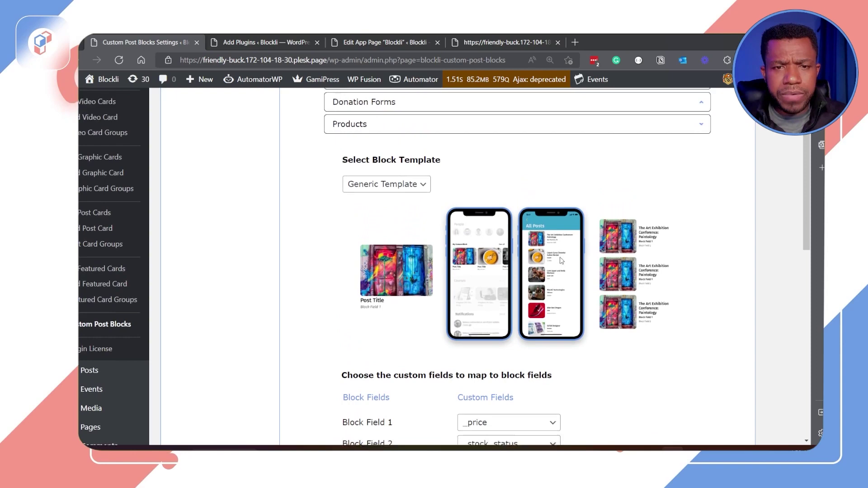
pyautogui.scroll(-2, 434, 181)
pyautogui.click(415, 121)
pyautogui.click(400, 137)
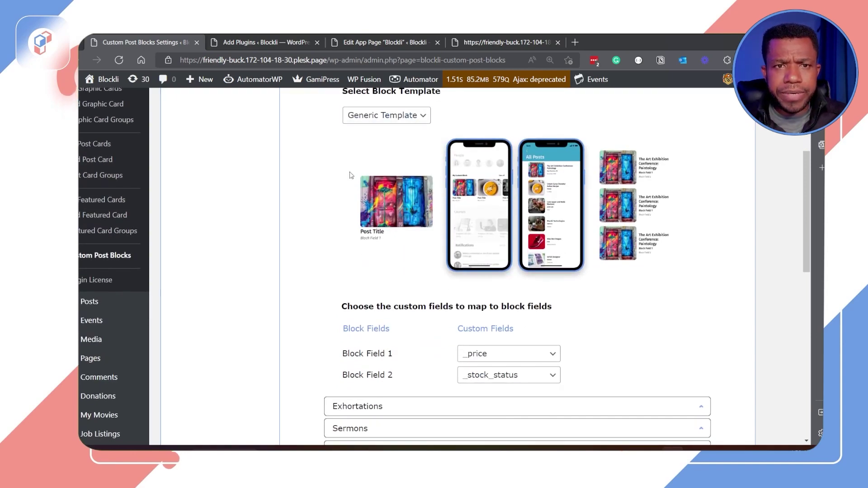
# - Examine the custom fields available for Block Field 1 of the Products block, keeping _price
pyautogui.scroll(-2, 553, 339)
pyautogui.click(510, 281)
pyautogui.scroll(-1, 510, 181)
pyautogui.scroll(-1, 506, 226)
pyautogui.click(553, 278)
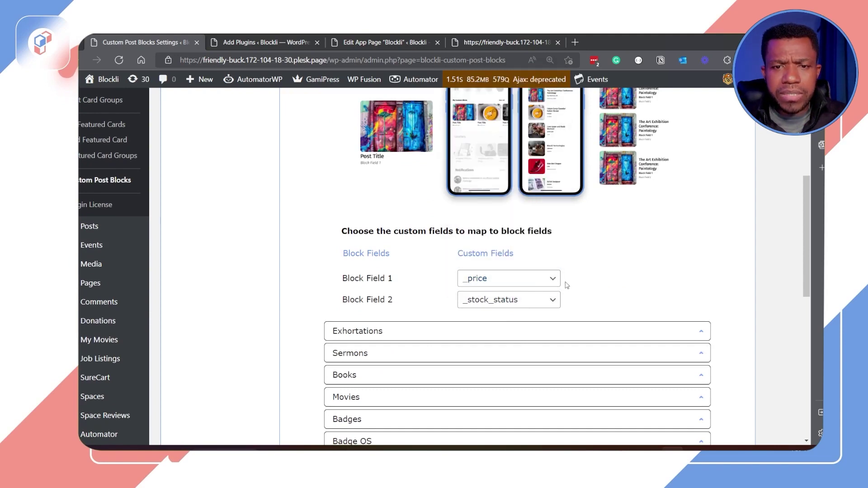
pyautogui.scroll(2, 552, 279)
pyautogui.click(554, 353)
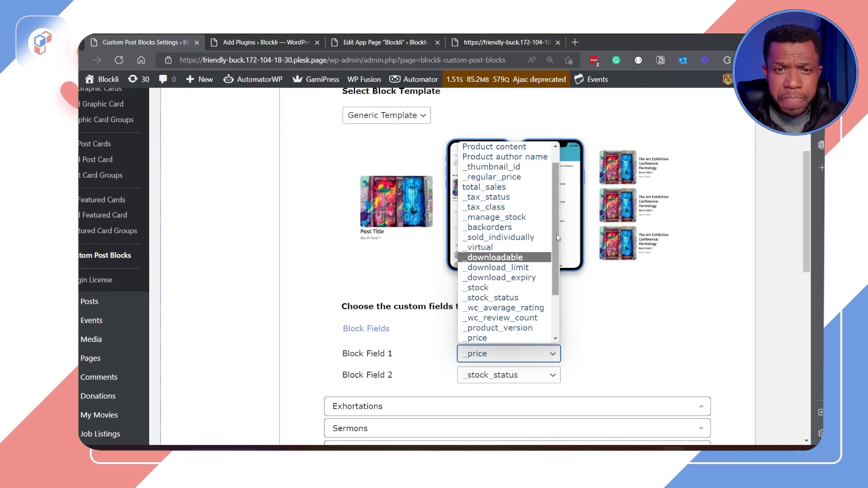
pyautogui.moveTo(557, 234); pyautogui.dragTo(557, 274)
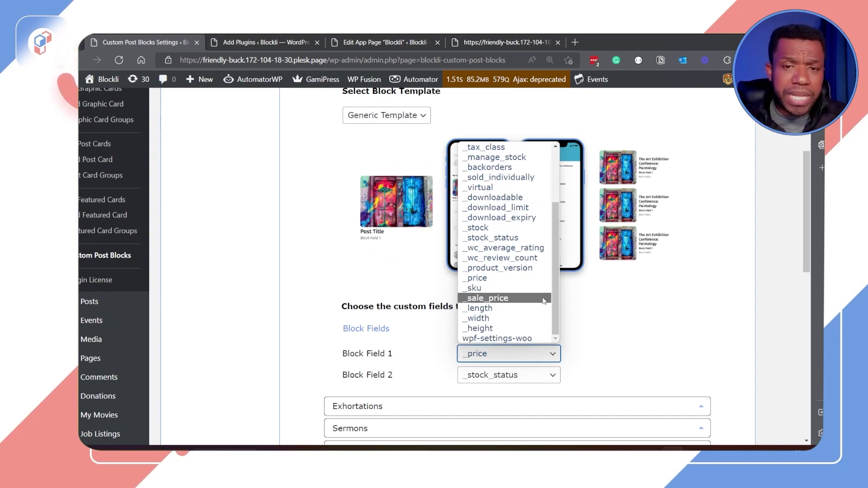
pyautogui.click(527, 358)
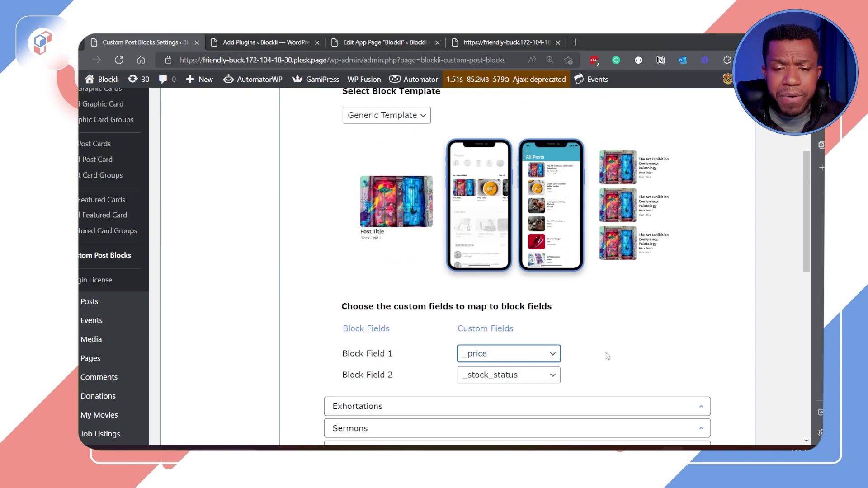
# - Check the custom field choices for Block Field 2 of the Products block, keeping _stock_status
pyautogui.scroll(-1, 627, 367)
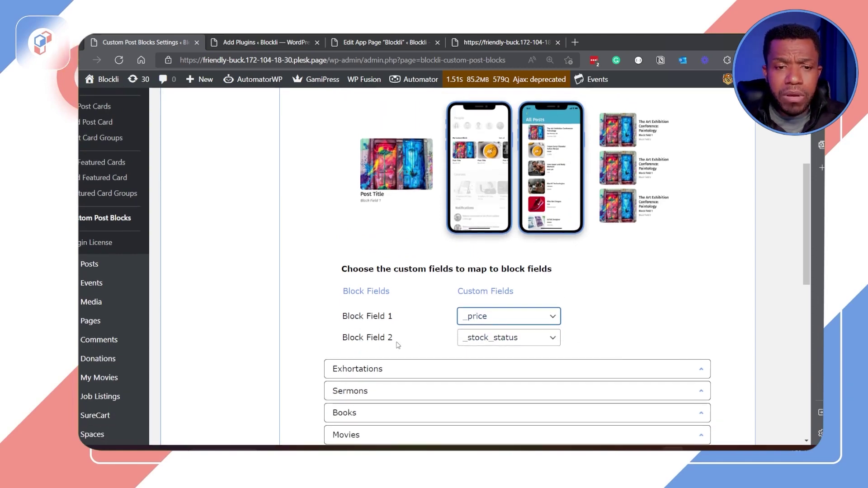
pyautogui.click(521, 342)
pyautogui.click(617, 325)
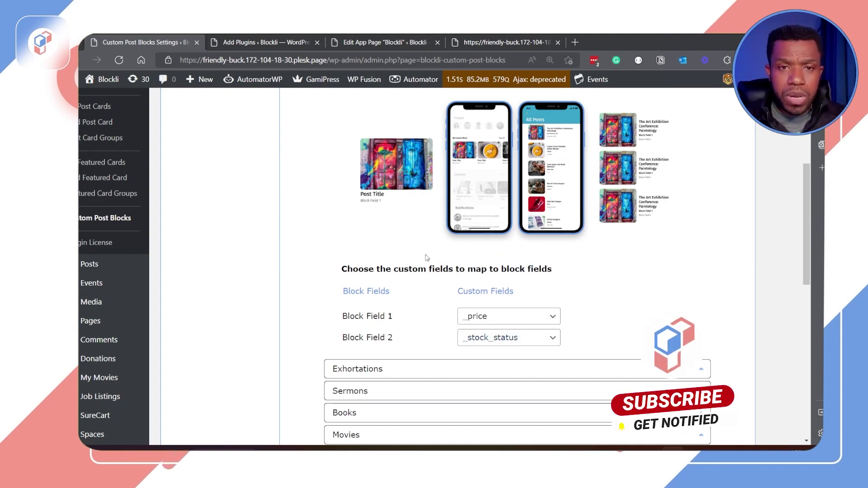
pyautogui.scroll(2, 429, 254)
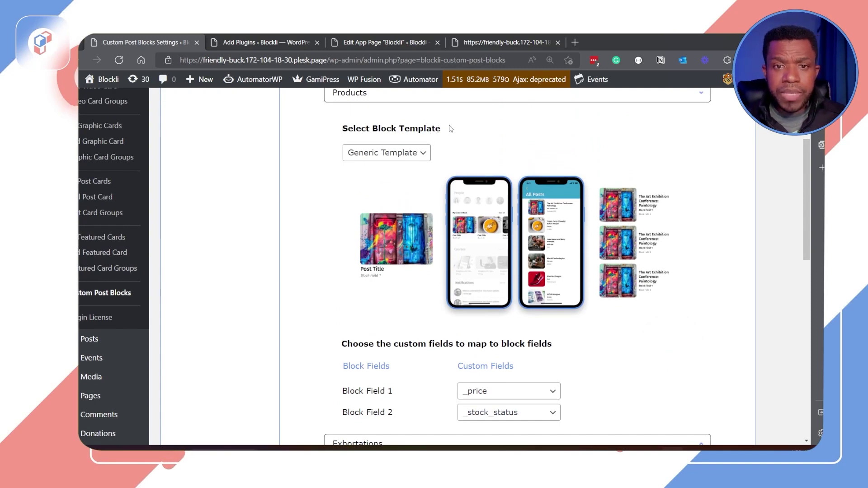
# - Expand the Events post type and examine the custom field choices for Block Fields 1 and 2, keeping _EventCost and _EventStartDate
pyautogui.scroll(-9, 635, 281)
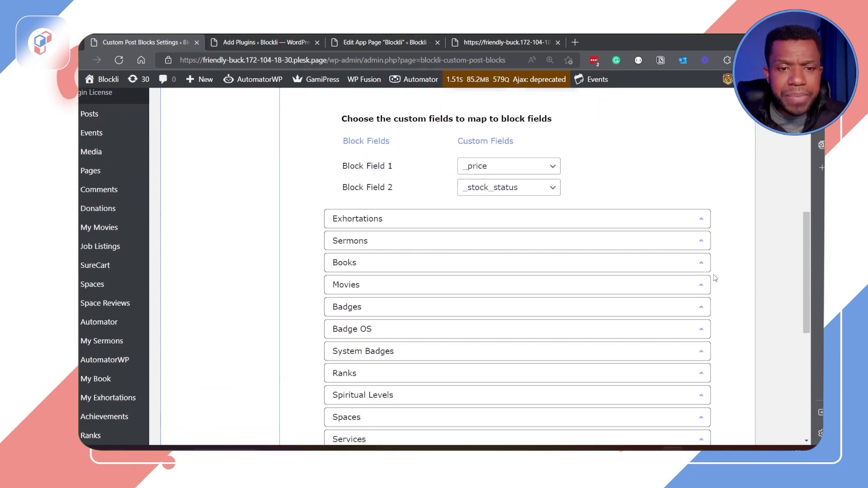
pyautogui.click(410, 374)
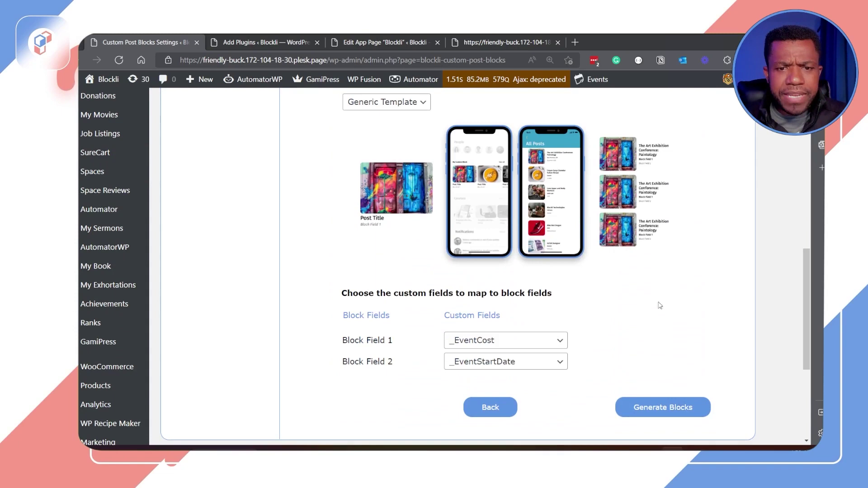
pyautogui.scroll(-2, 569, 345)
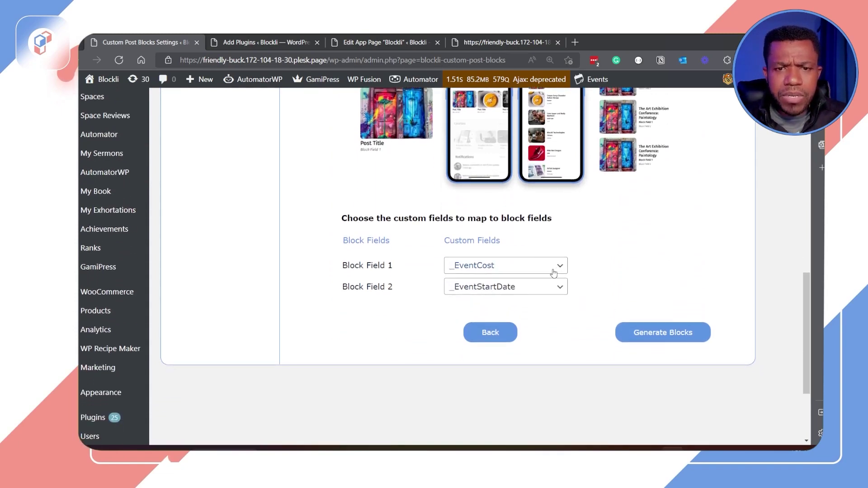
pyautogui.click(554, 270)
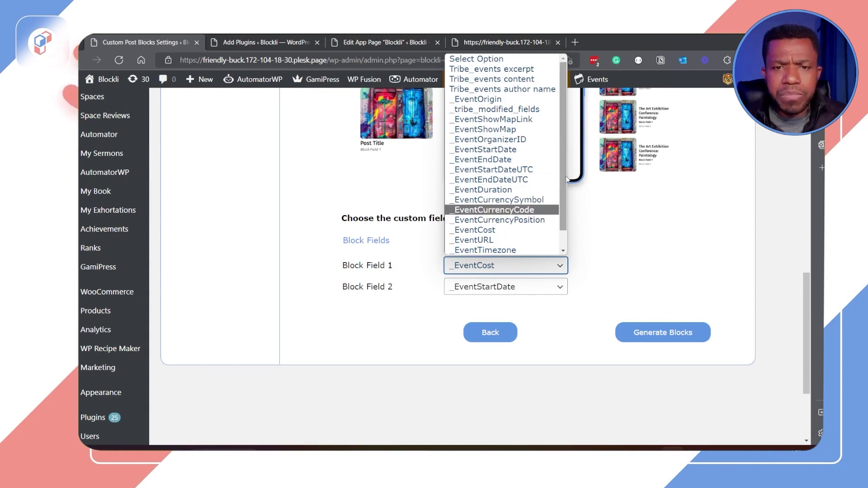
pyautogui.click(593, 276)
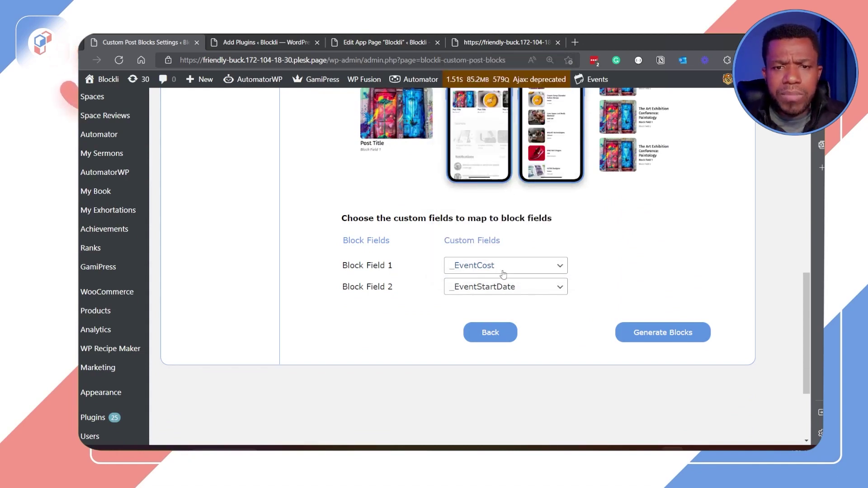
pyautogui.click(549, 291)
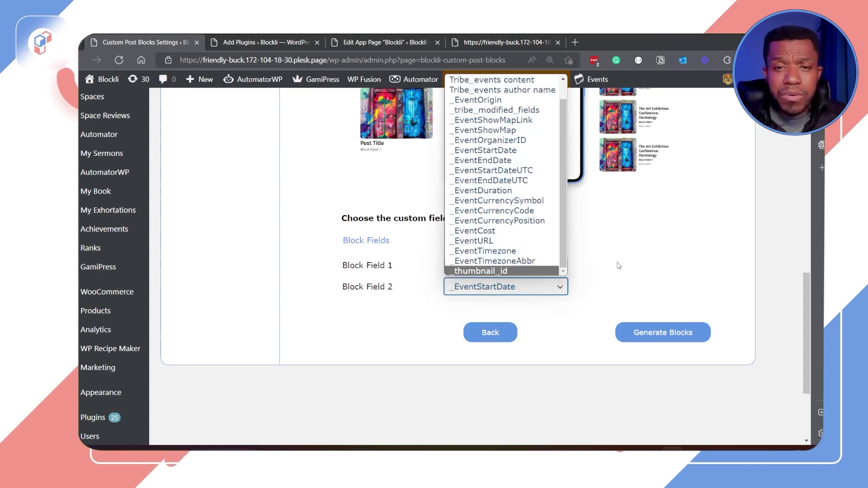
pyautogui.click(585, 287)
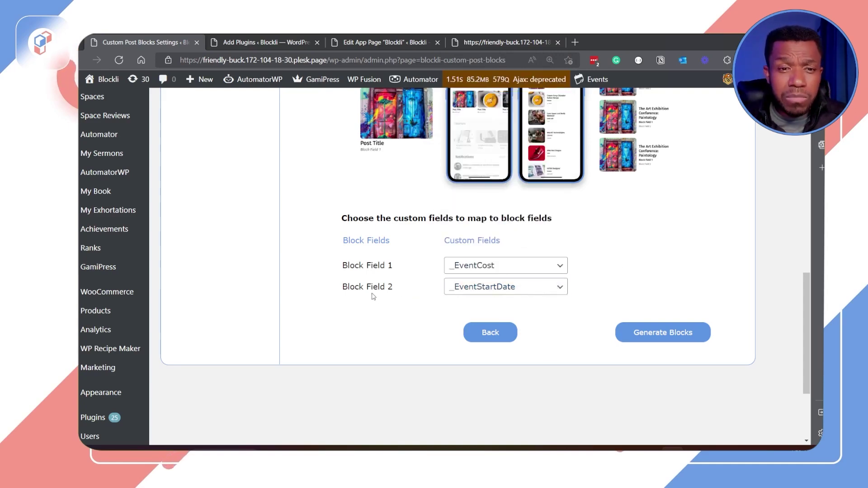
# - Expand the Badges post type and map its Block Field 1 to _gamipress_points
pyautogui.scroll(10, 804, 302)
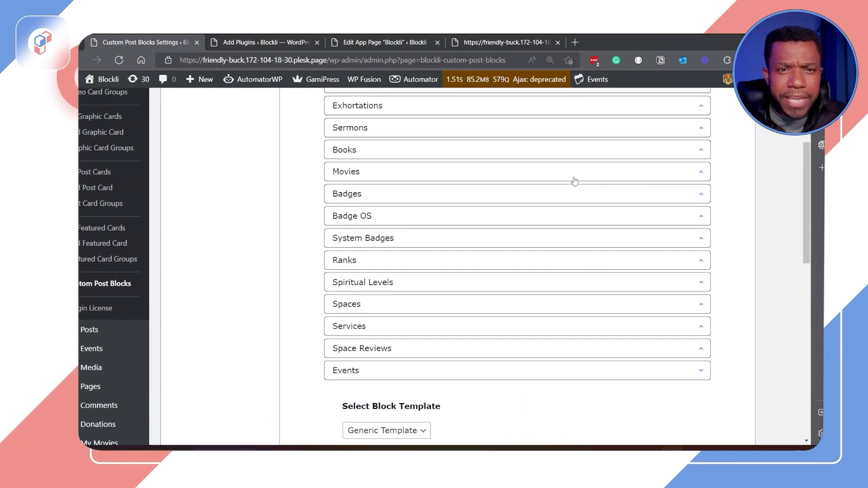
pyautogui.click(545, 193)
pyautogui.scroll(-1, 588, 275)
pyautogui.scroll(-2, 591, 274)
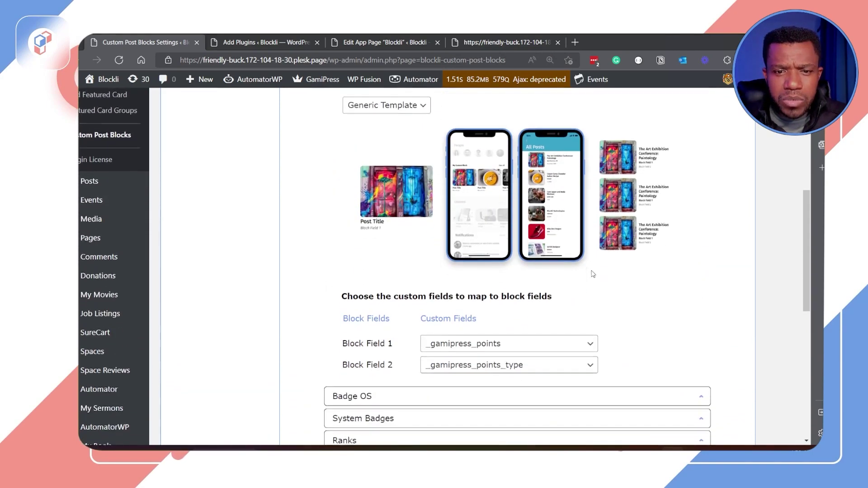
pyautogui.click(578, 342)
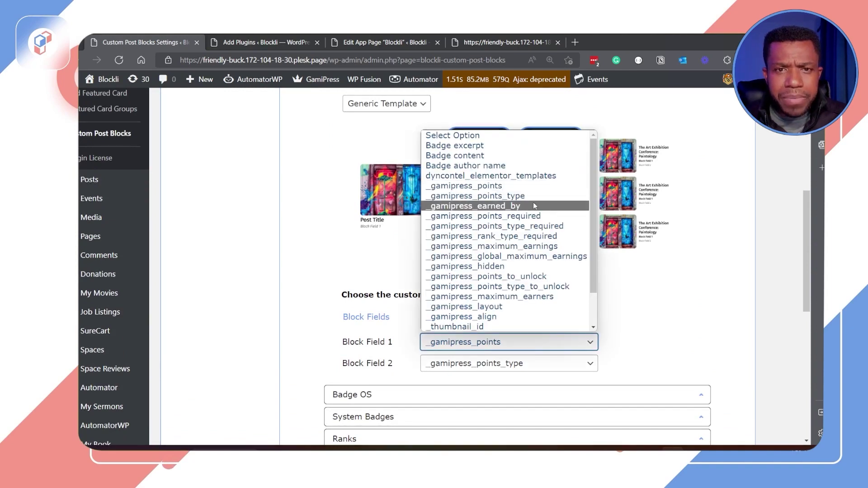
pyautogui.click(478, 189)
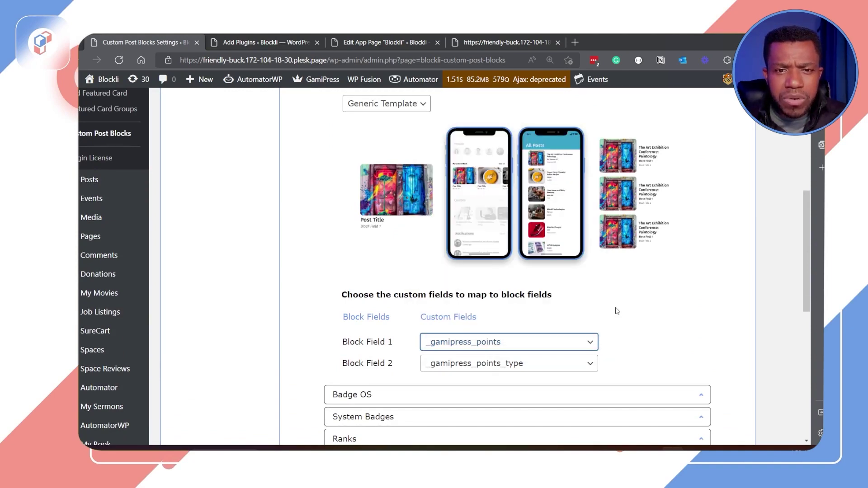
pyautogui.scroll(-2, 621, 295)
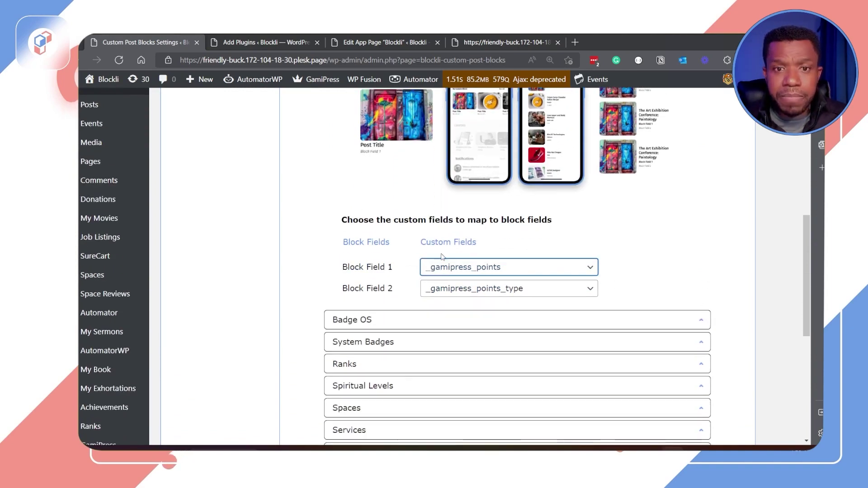
pyautogui.scroll(1, 520, 272)
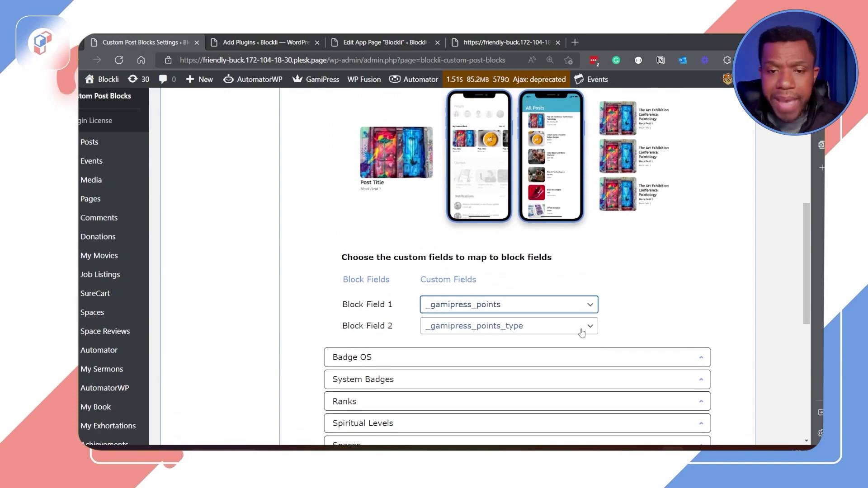
# - Check the custom field choices for Block Field 2 of the Badges block, keeping _gamipress_points_type
pyautogui.click(581, 333)
pyautogui.click(610, 310)
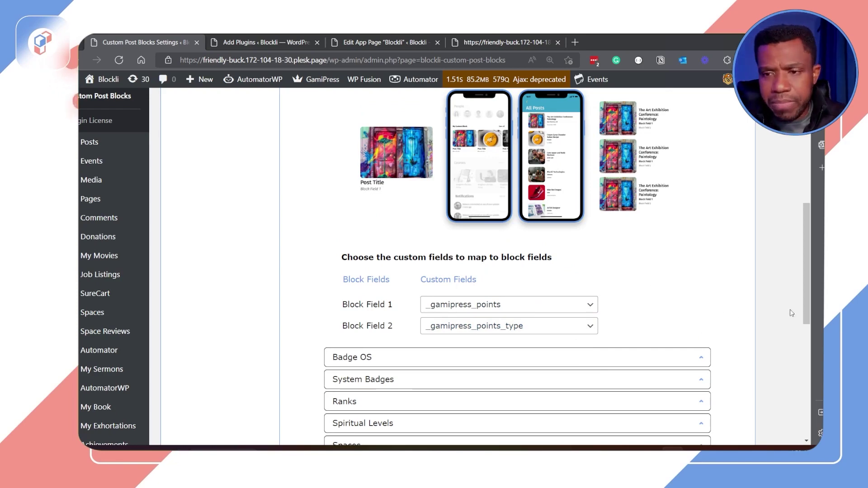
pyautogui.scroll(1, 807, 299)
pyautogui.click(543, 359)
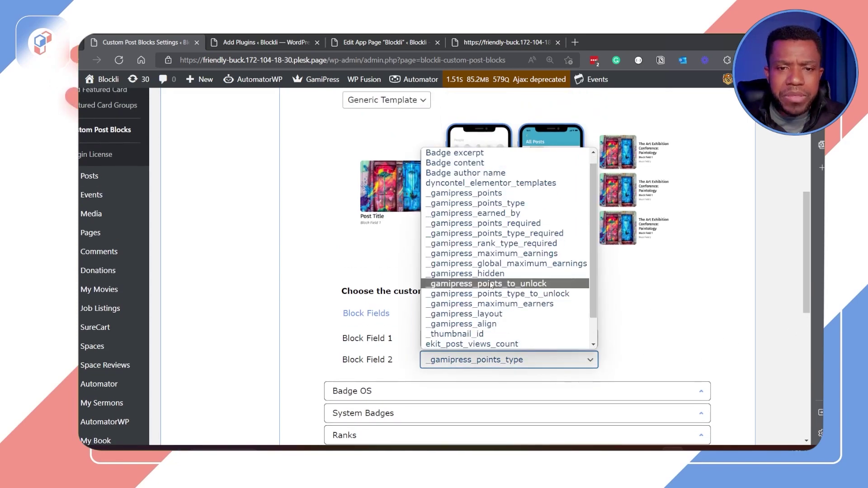
pyautogui.click(660, 307)
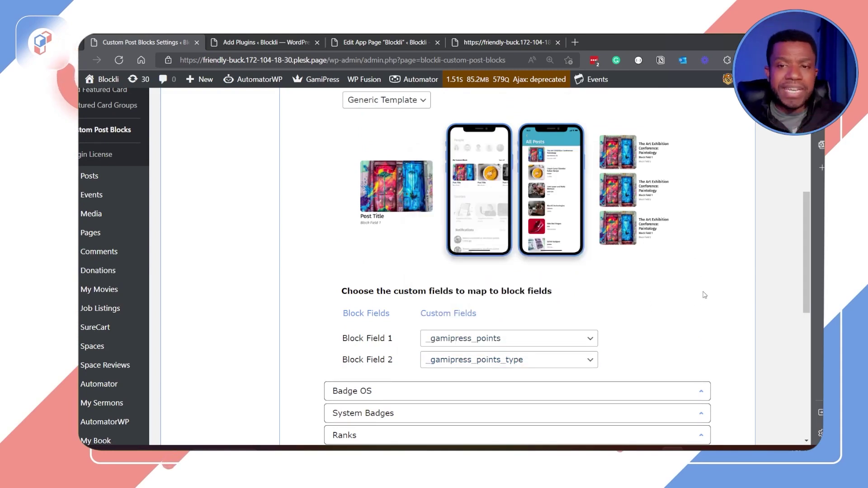
# - Expand the Jobs post type and examine the custom field choices for Block Fields 1 and 2, keeping _remote_position and _job_expires
pyautogui.moveTo(802, 218); pyautogui.dragTo(804, 119)
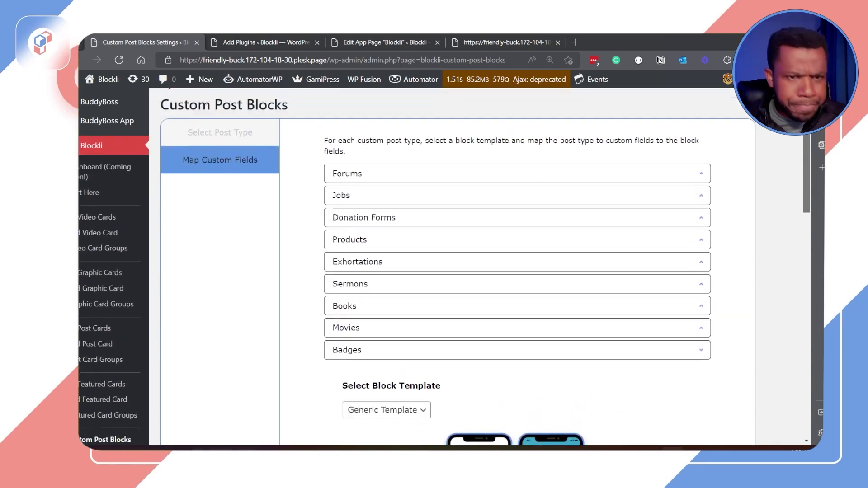
pyautogui.click(428, 200)
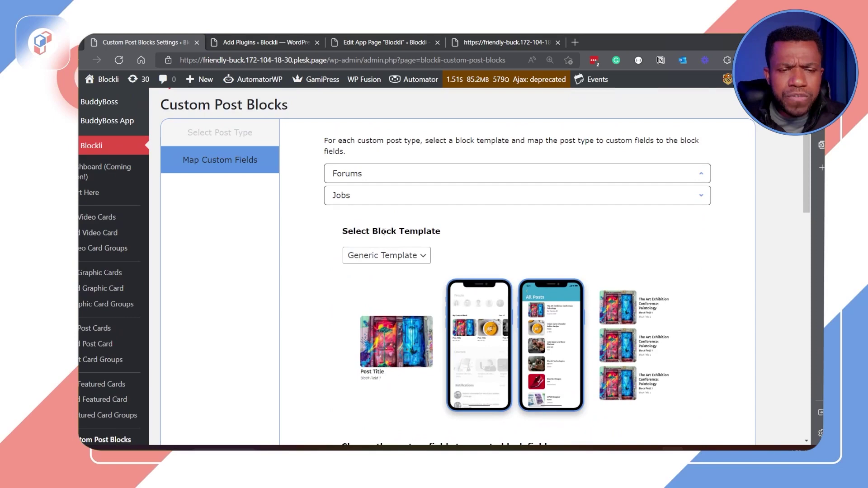
pyautogui.scroll(-3, 384, 232)
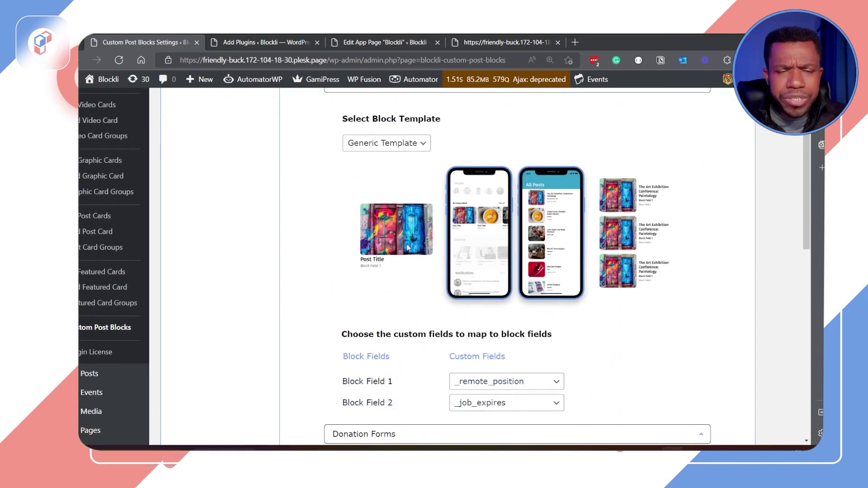
pyautogui.click(538, 383)
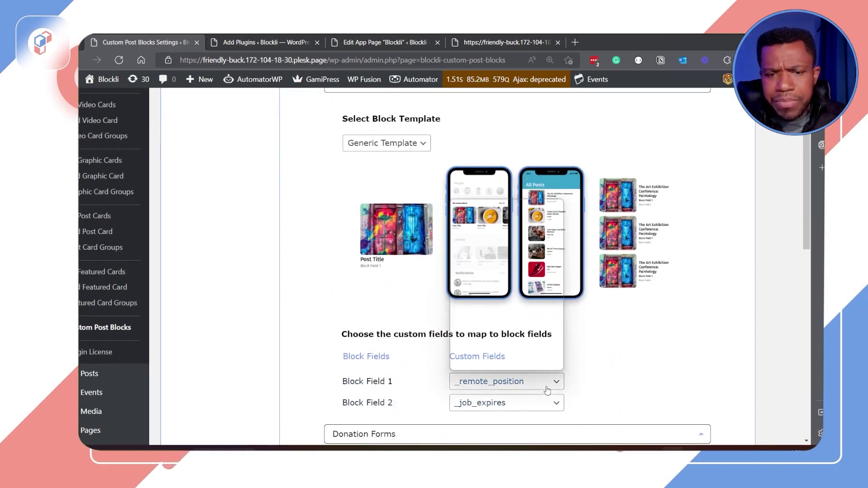
pyautogui.click(757, 343)
pyautogui.scroll(-2, 524, 391)
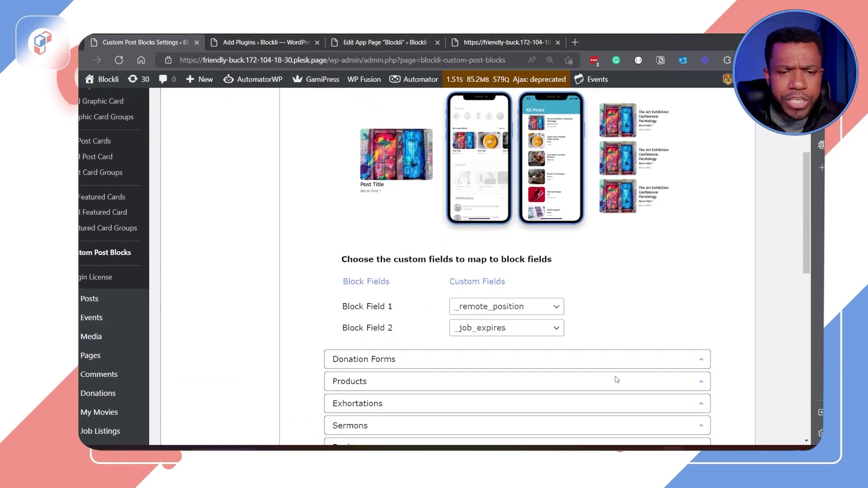
pyautogui.click(555, 330)
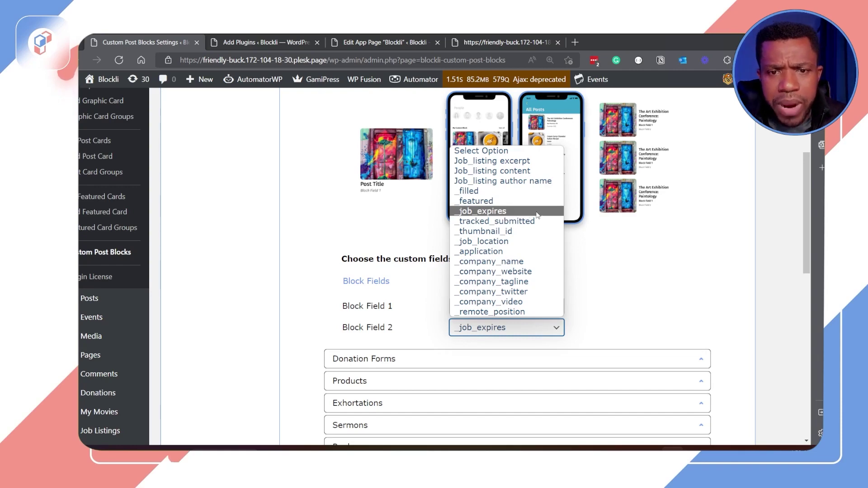
pyautogui.click(608, 327)
# - Generate the blocks from the mapped custom post types
pyautogui.scroll(-10, 680, 305)
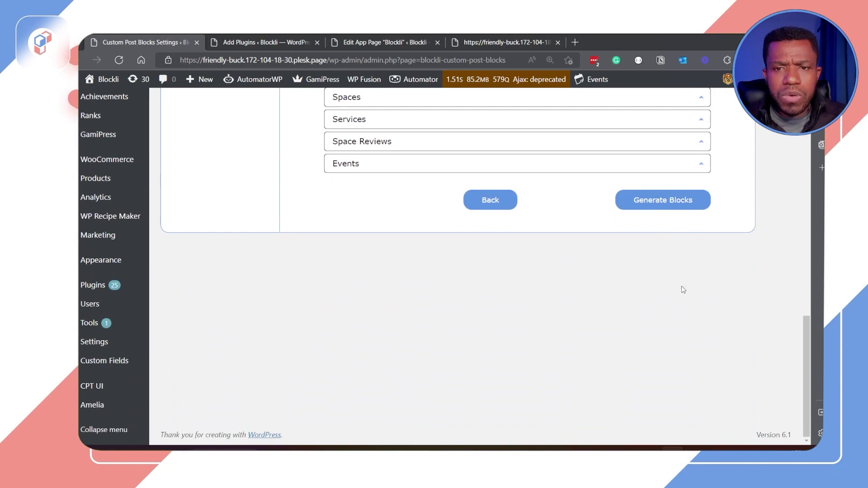
pyautogui.scroll(3, 631, 254)
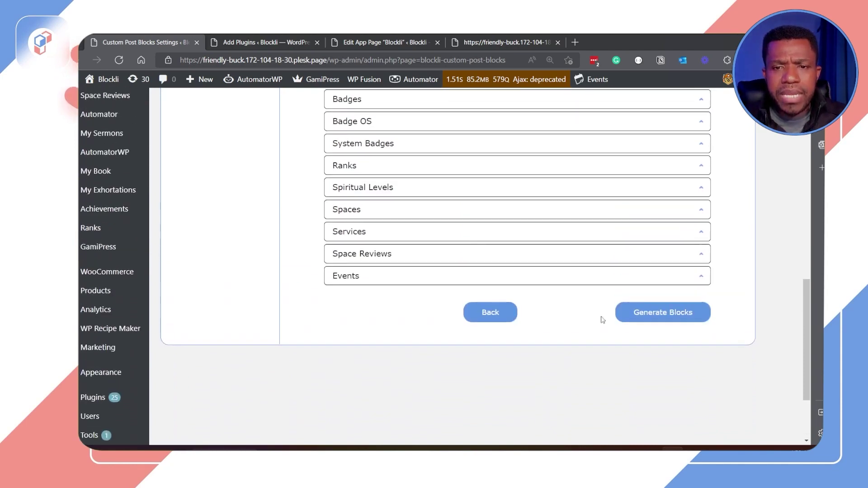
pyautogui.click(674, 322)
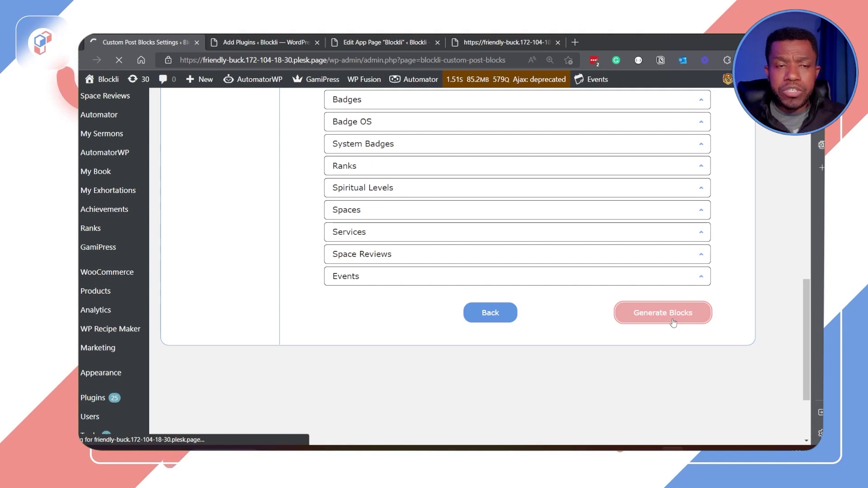
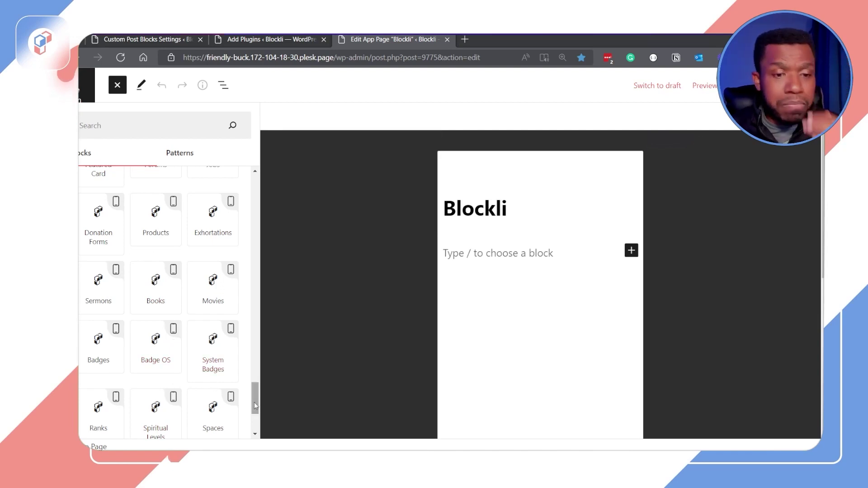
# - Look through the generated custom post blocks in the Blockli app page editor and add the Products block to the page
pyautogui.moveTo(256, 406); pyautogui.dragTo(260, 423)
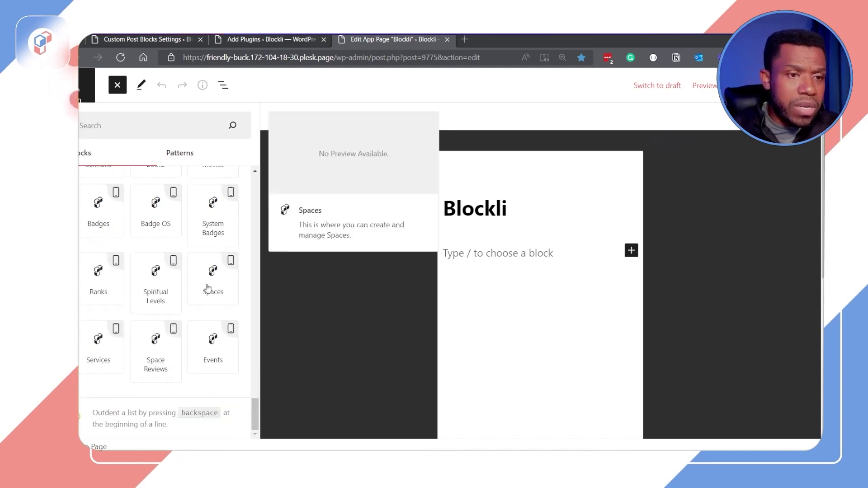
pyautogui.moveTo(221, 279)
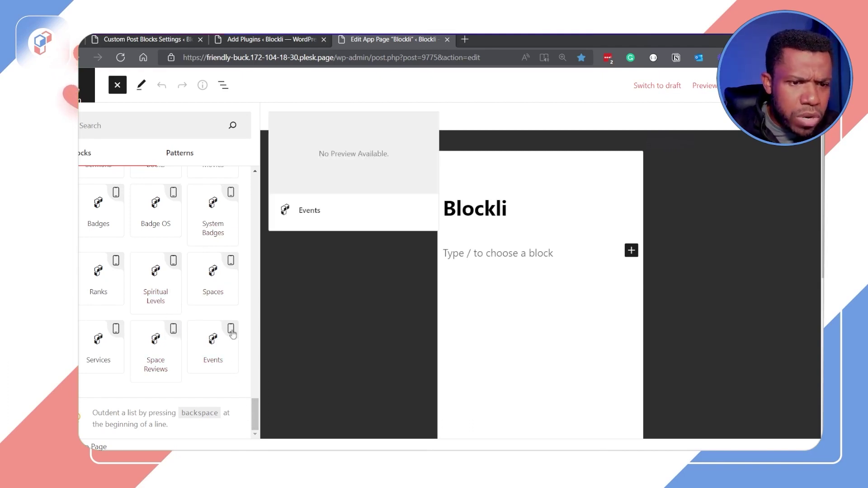
pyautogui.click(162, 129)
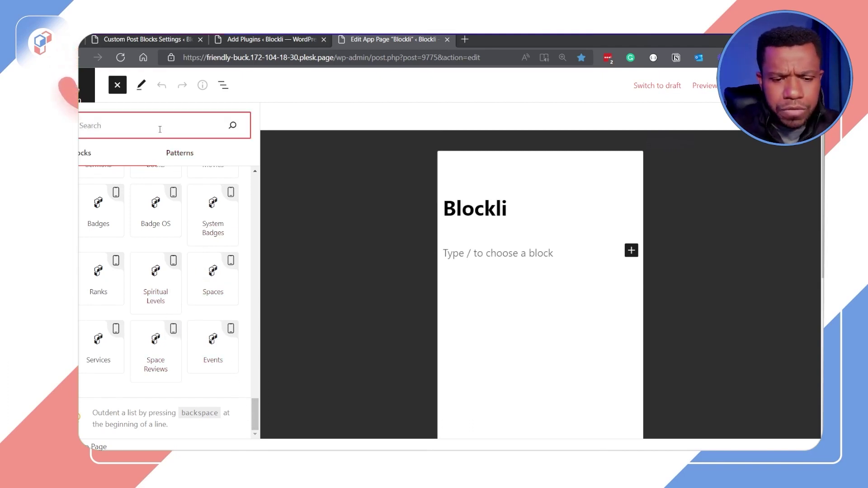
pyautogui.write('prod')
pyautogui.moveTo(117, 209); pyautogui.dragTo(112, 216)
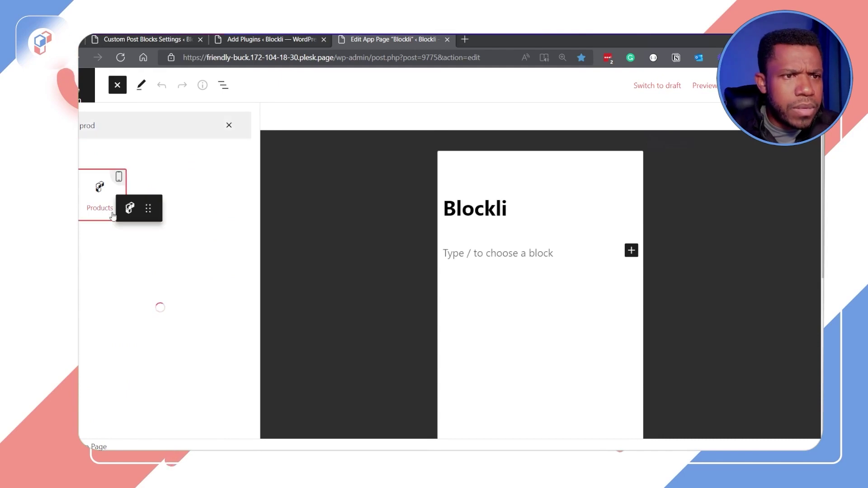
pyautogui.click(108, 201)
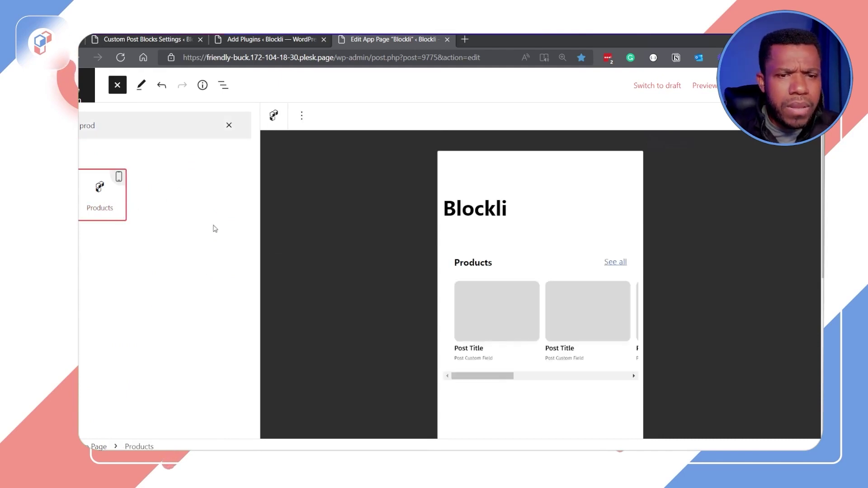
# - Search the block library for "eve" and add the Events block below Products, clearing the search text
pyautogui.click(202, 128)
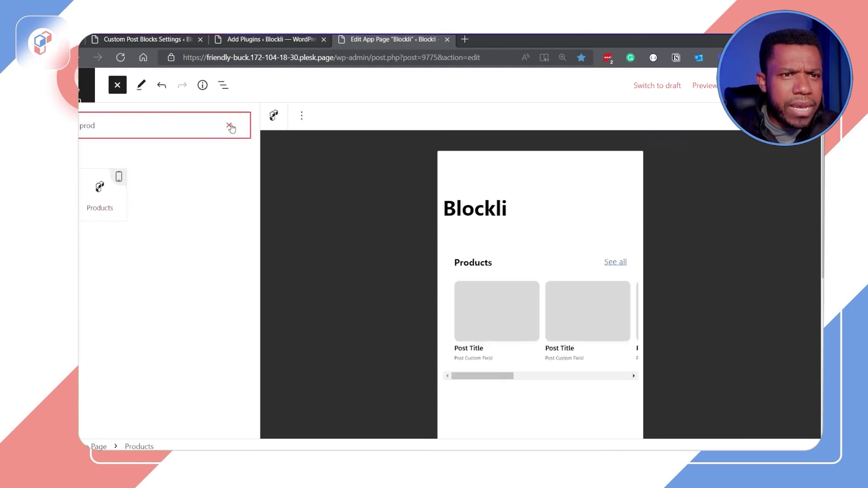
pyautogui.click(229, 125)
pyautogui.write('eve')
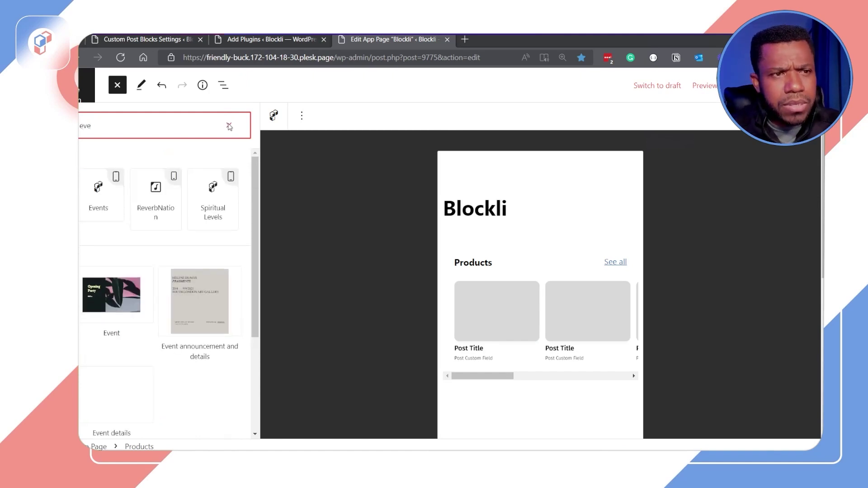
pyautogui.click(98, 190)
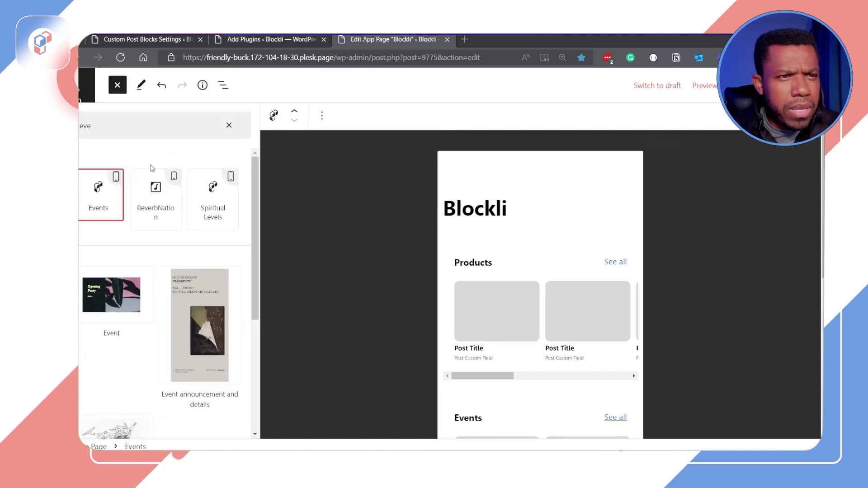
pyautogui.press('BackSpace')
pyautogui.press('BackSpace')
pyautogui.press('BackSpace')
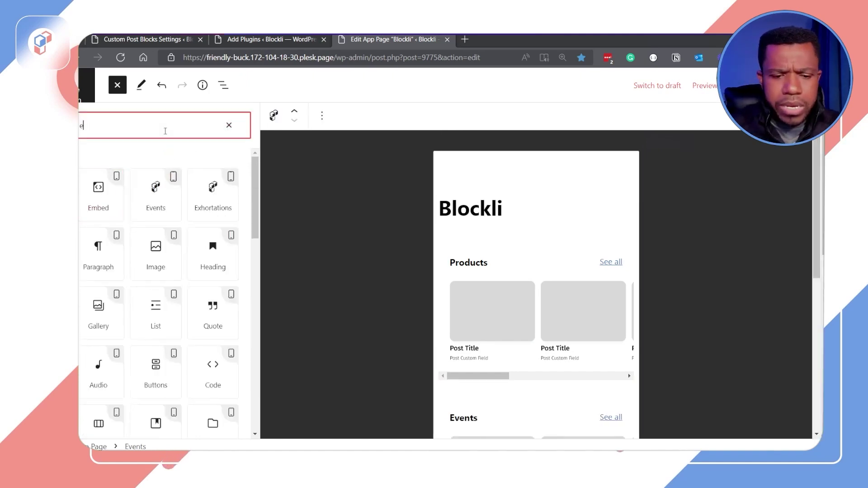
pyautogui.write('eg')
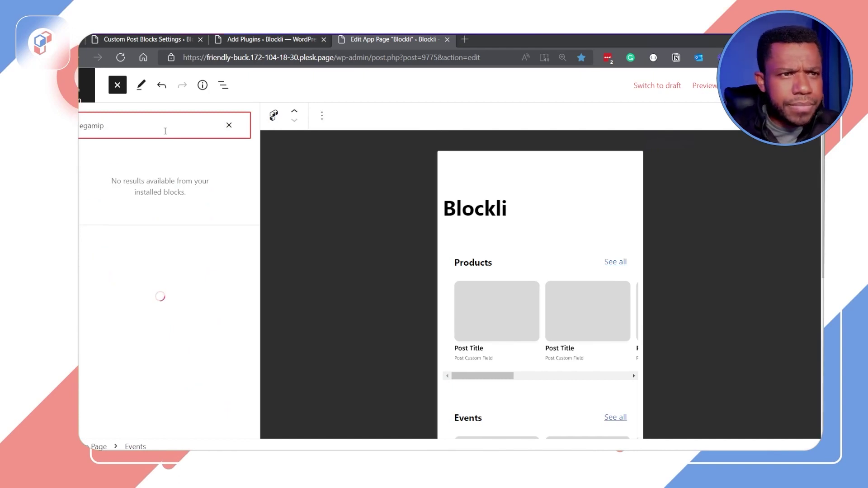
pyautogui.write('amip')
pyautogui.hotkey('ctrl', 'a')
pyautogui.press('BackSpace')
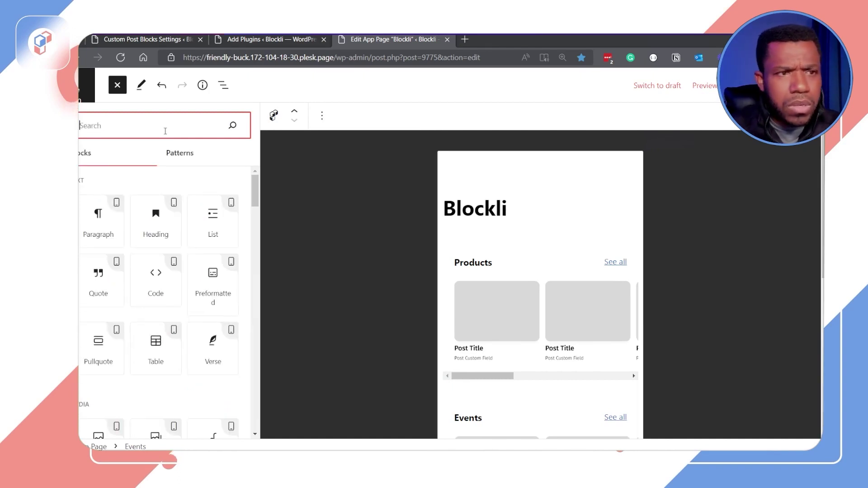
# - Search the block library for "bad", add the Badges block below Events, and close the block library
pyautogui.write('bad')
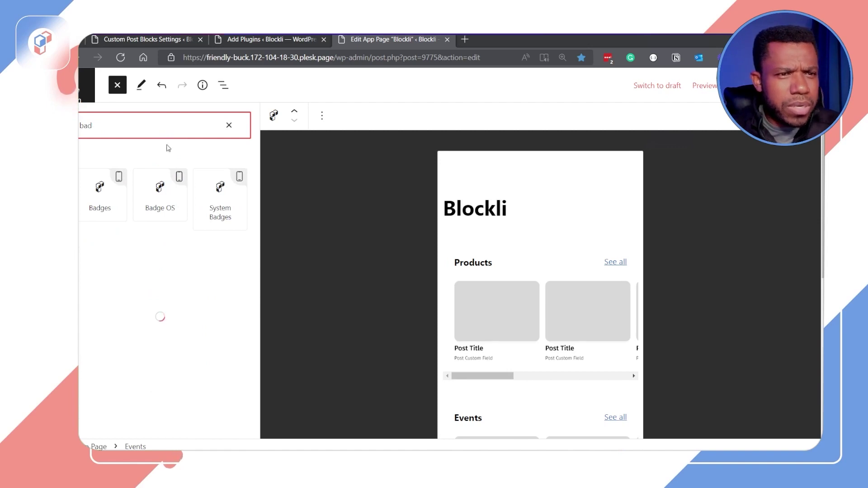
pyautogui.click(109, 197)
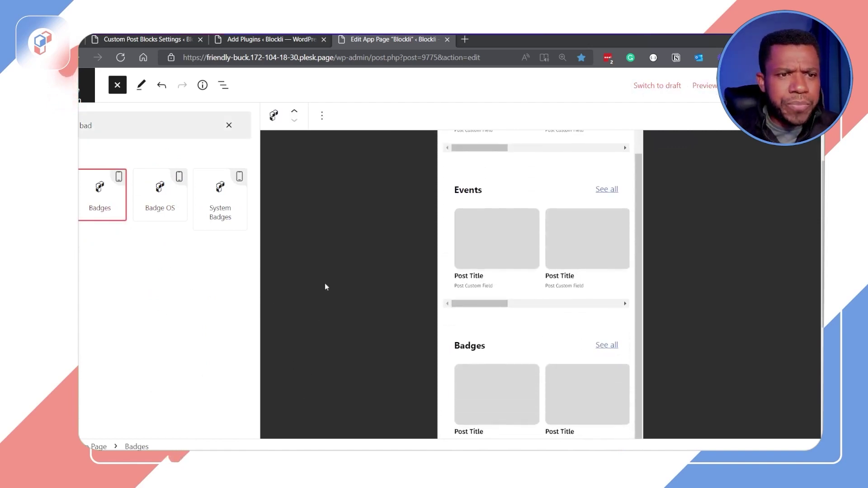
pyautogui.click(297, 163)
# - Open the block settings of the Products block on the page and set its heading to "New Releases"
pyautogui.scroll(3, 420, 231)
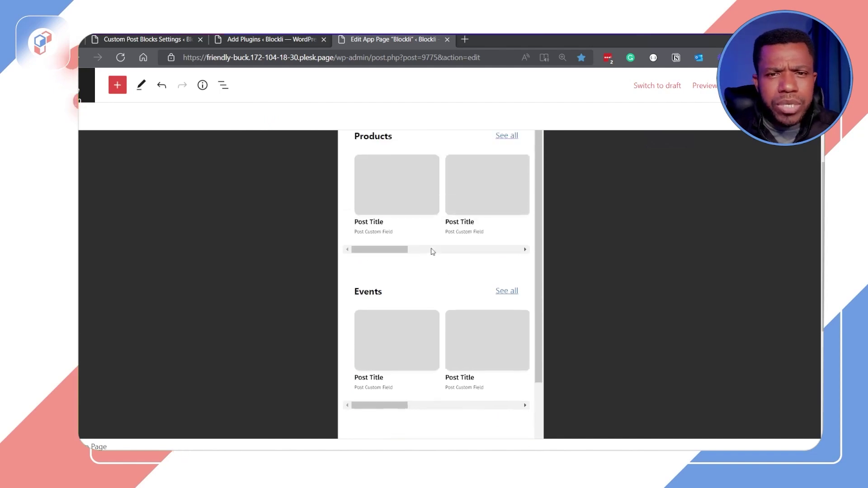
pyautogui.click(418, 225)
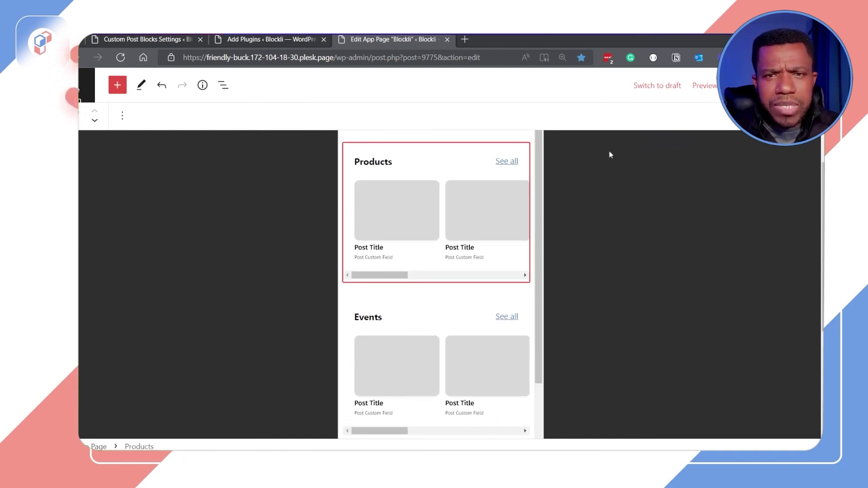
pyautogui.click(789, 86)
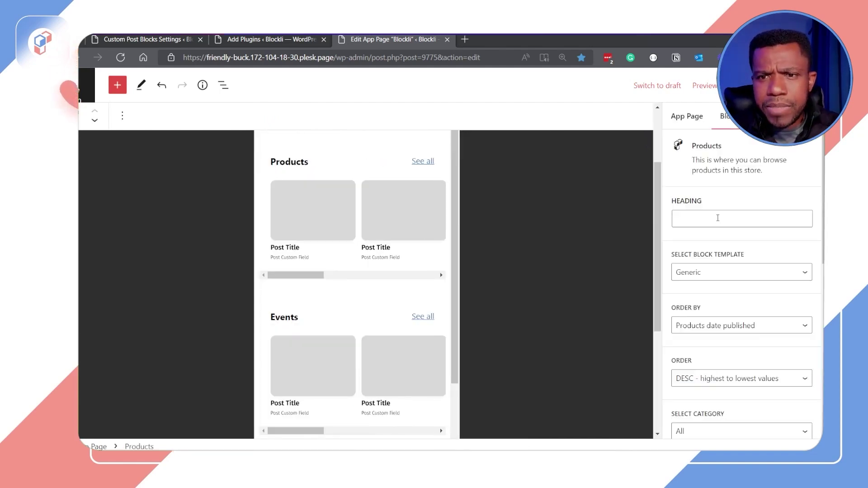
pyautogui.click(717, 218)
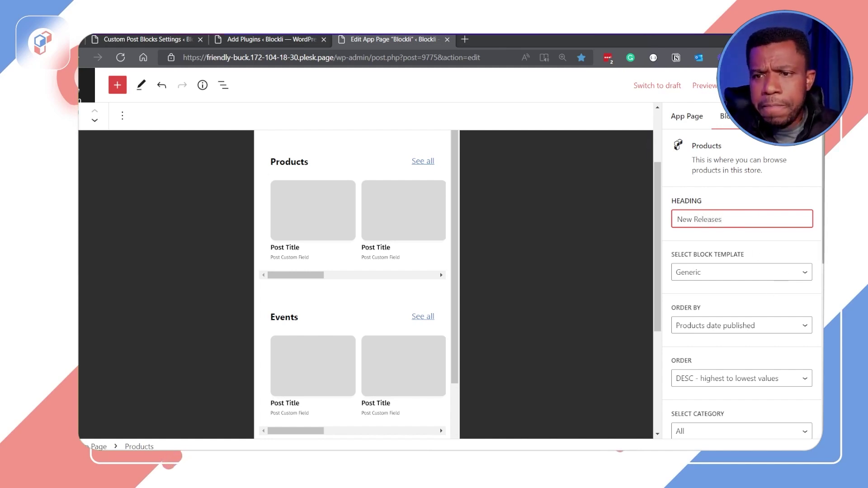
# - Examine the Products block's settings for the number of displayed items and the prefix and suffix texts
pyautogui.scroll(-6, 741, 280)
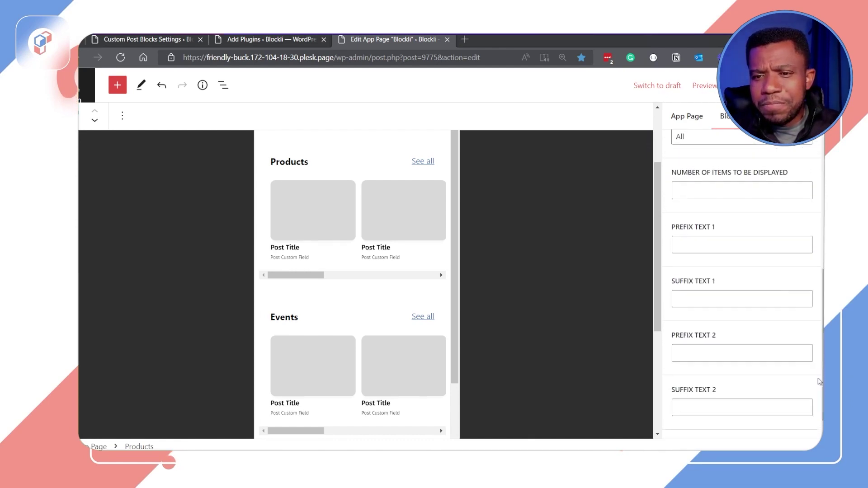
pyautogui.scroll(-1, 742, 280)
pyautogui.scroll(1, 763, 228)
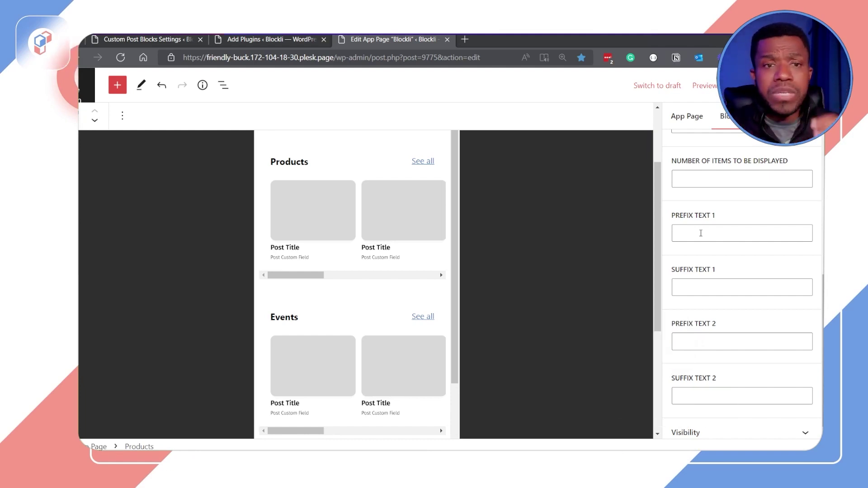
pyautogui.click(467, 41)
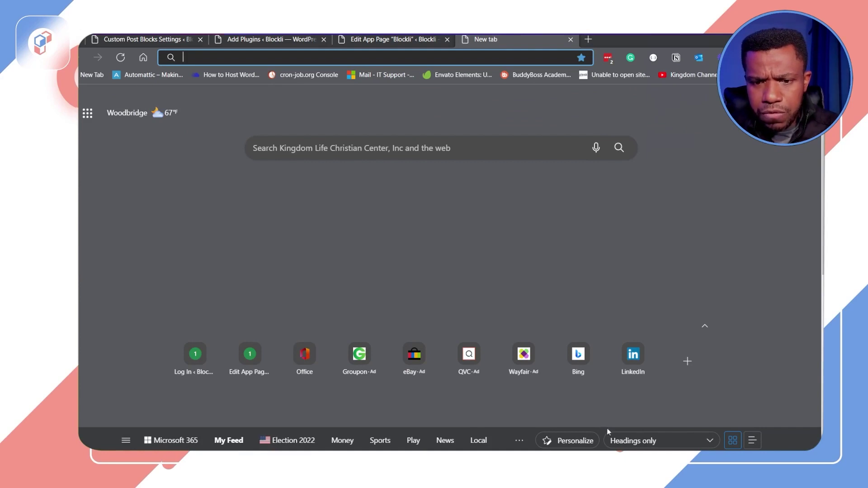
pyautogui.write('https://friendly-buck.172-104-18-30.plesk.page/wp-json/wp/v2/app_pages?include[]=9775')
pyautogui.press('Return')
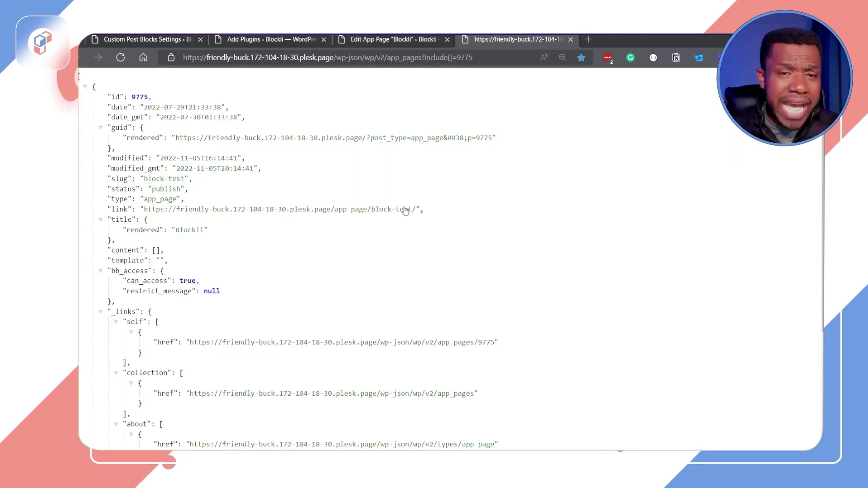
pyautogui.scroll(-4, 513, 303)
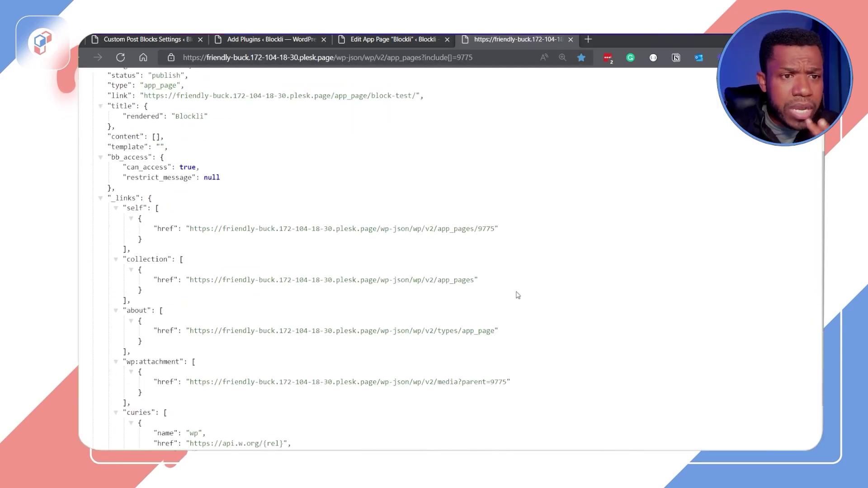
# - Return to the Blockli app page in the editor and update it so the block changes are saved
pyautogui.scroll(2, 520, 294)
pyautogui.scroll(3, 520, 293)
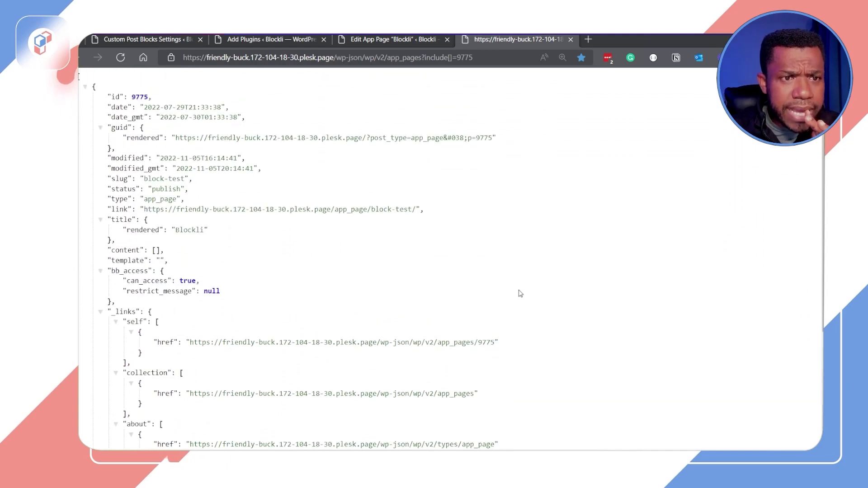
pyautogui.click(370, 42)
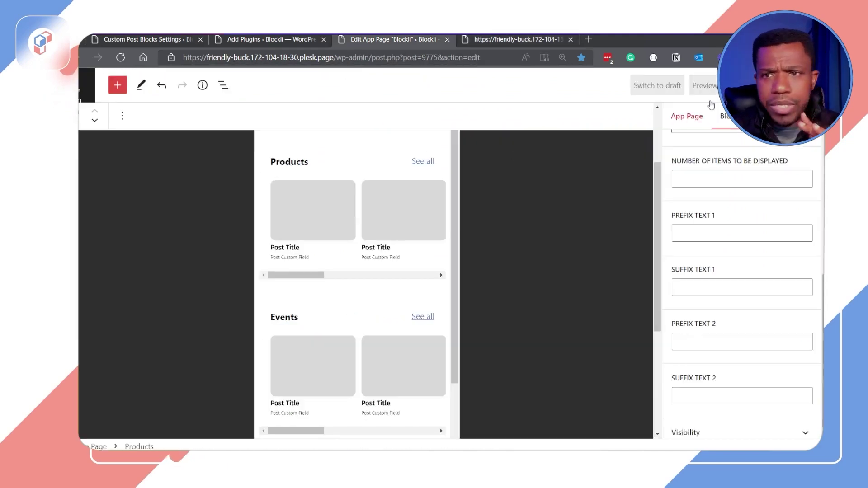
pyautogui.click(591, 208)
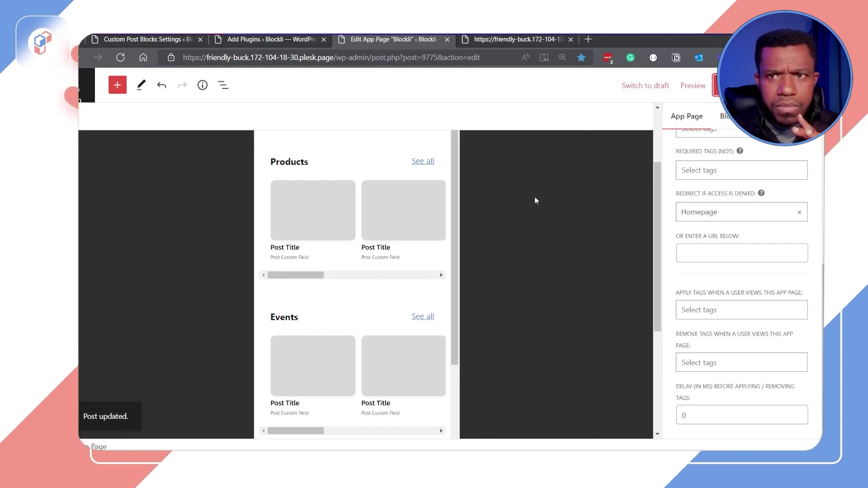
# - Reload the app page's JSON data and examine the first product in block_data, especially its title, block_field_1 and block_field_2
pyautogui.click(515, 40)
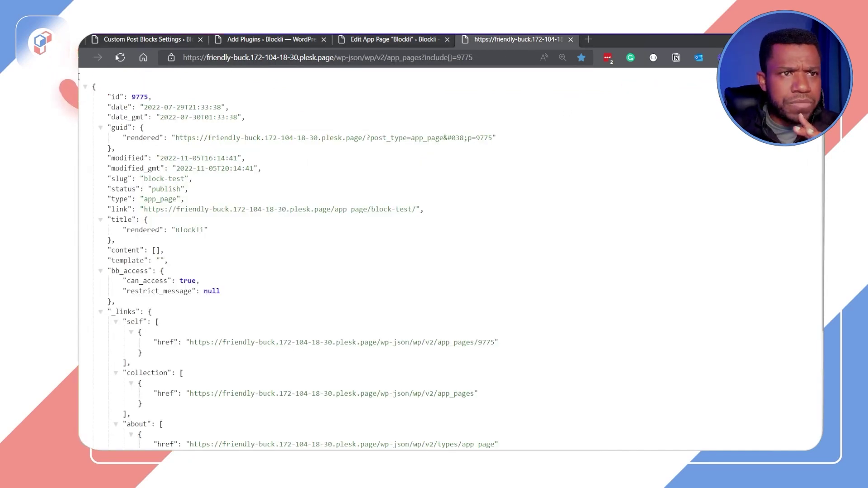
pyautogui.press('F5')
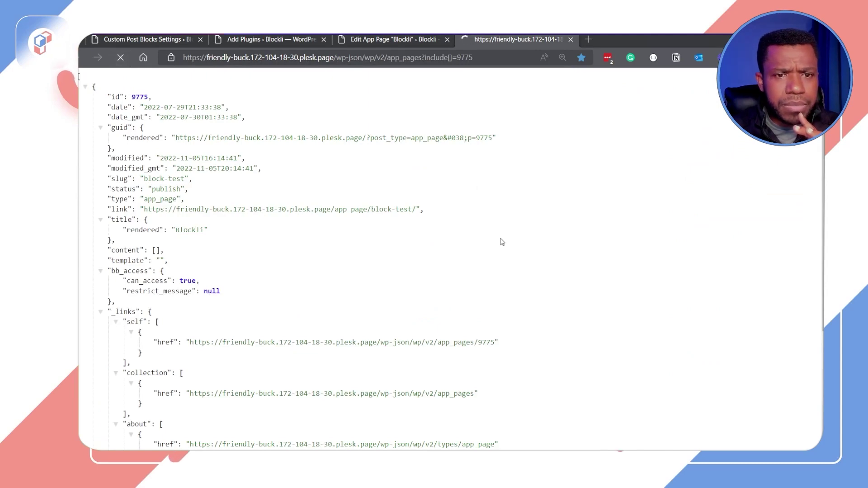
pyautogui.scroll(-5, 577, 270)
pyautogui.scroll(-10, 579, 274)
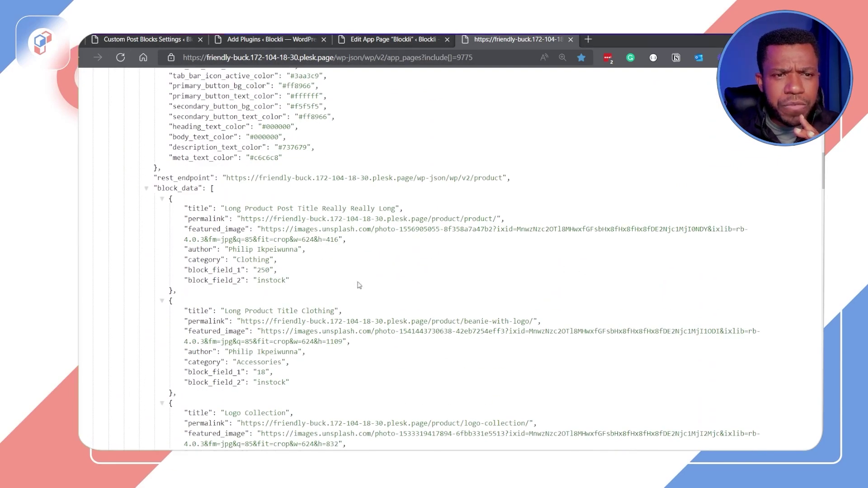
pyautogui.scroll(-1, 299, 283)
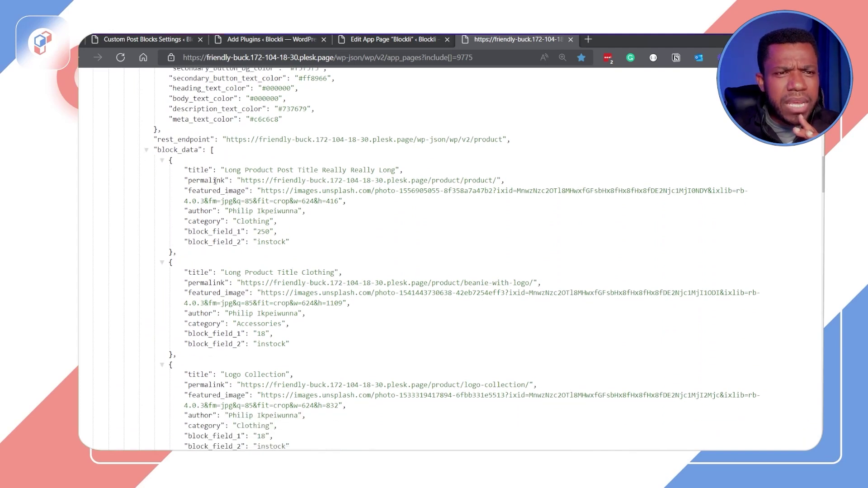
pyautogui.moveTo(226, 170); pyautogui.dragTo(418, 181)
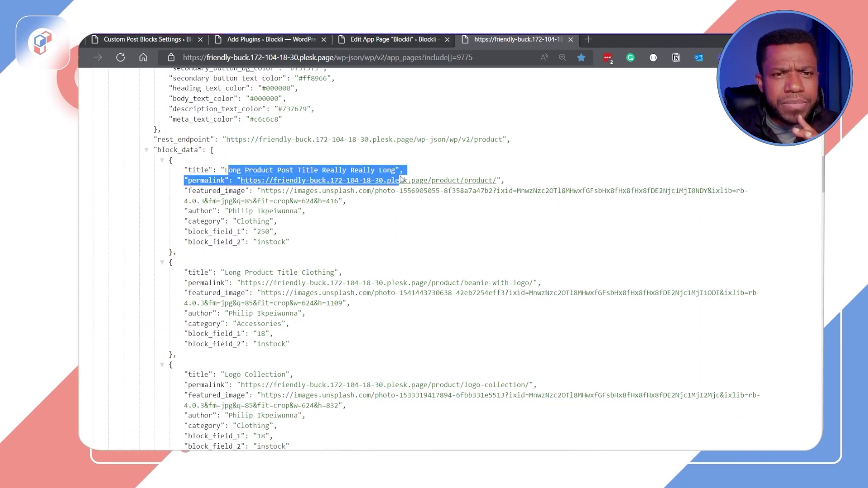
pyautogui.click(418, 181)
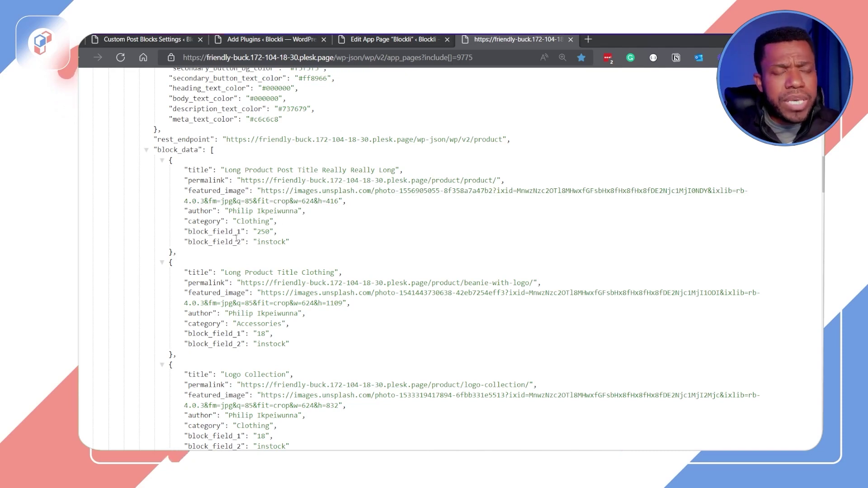
pyautogui.moveTo(256, 233); pyautogui.dragTo(269, 234)
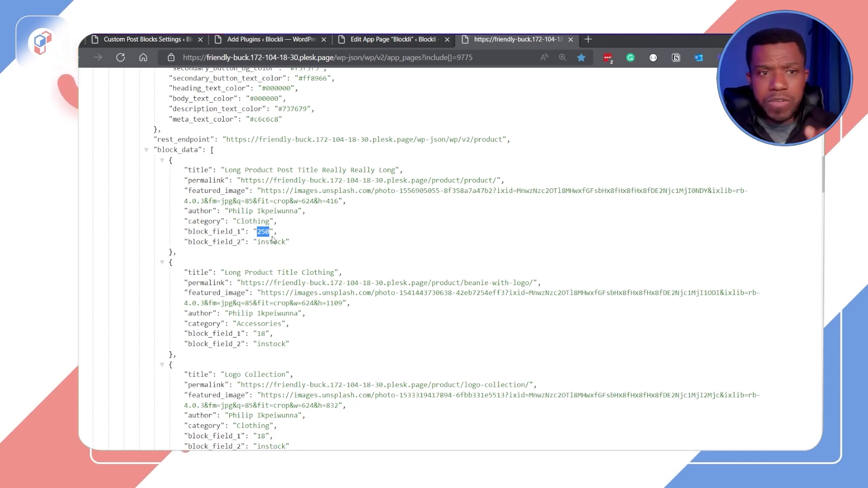
pyautogui.click(201, 253)
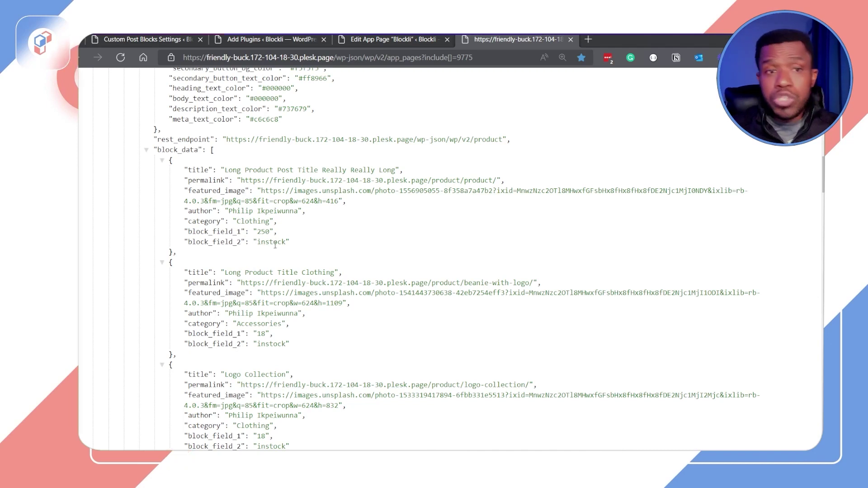
pyautogui.moveTo(286, 243); pyautogui.dragTo(257, 243)
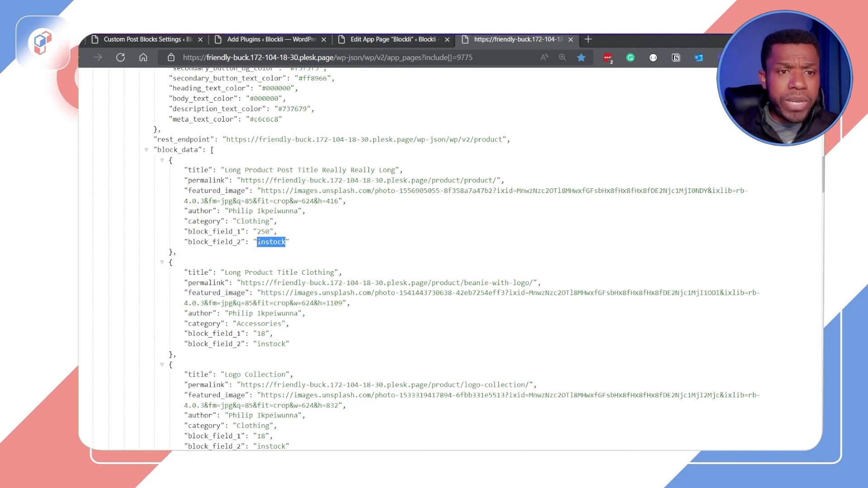
pyautogui.click(321, 254)
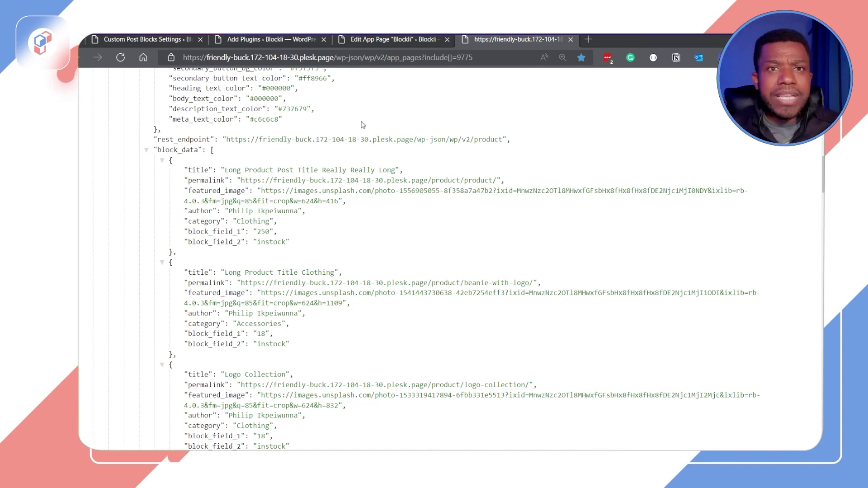
# - In the app page editor, set the Products block's prefix text 1 to "Price: " and suffix text 1 to "/yr"
pyautogui.click(371, 41)
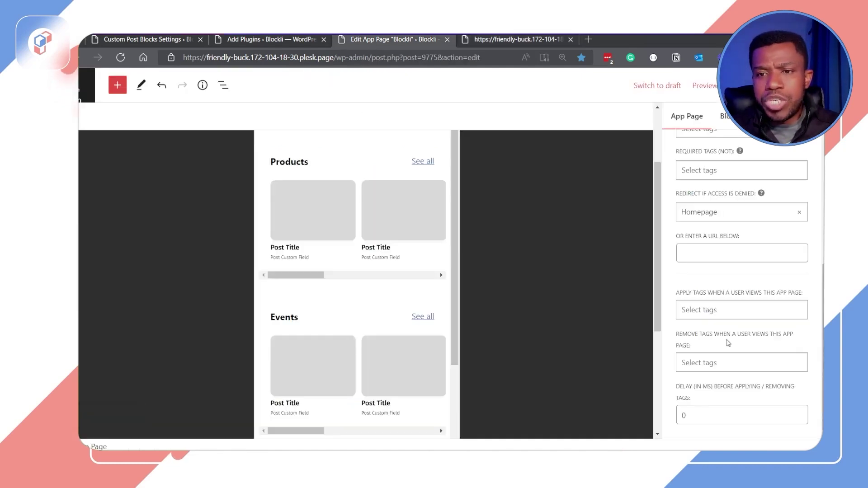
pyautogui.click(393, 228)
pyautogui.scroll(-6, 723, 371)
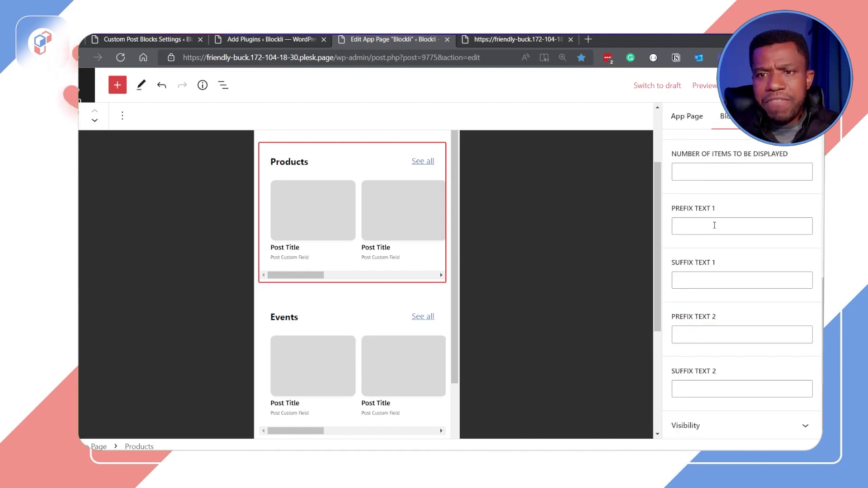
pyautogui.scroll(1, 711, 229)
pyautogui.click(706, 266)
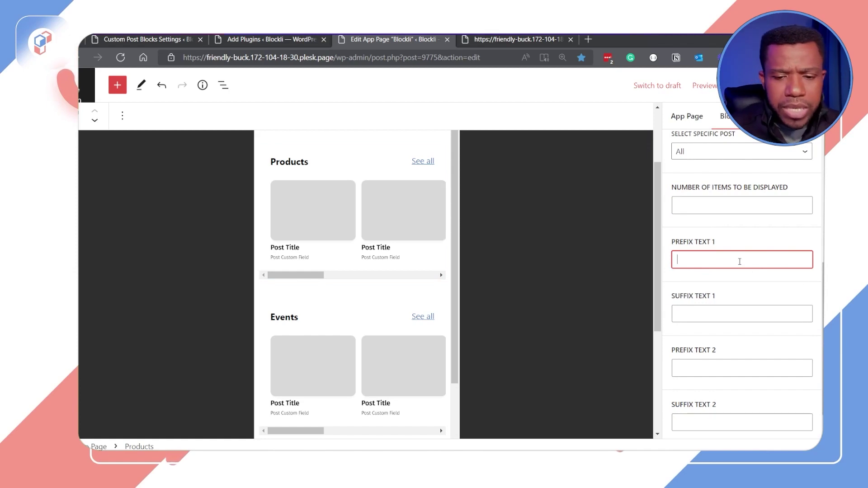
pyautogui.write('zP')
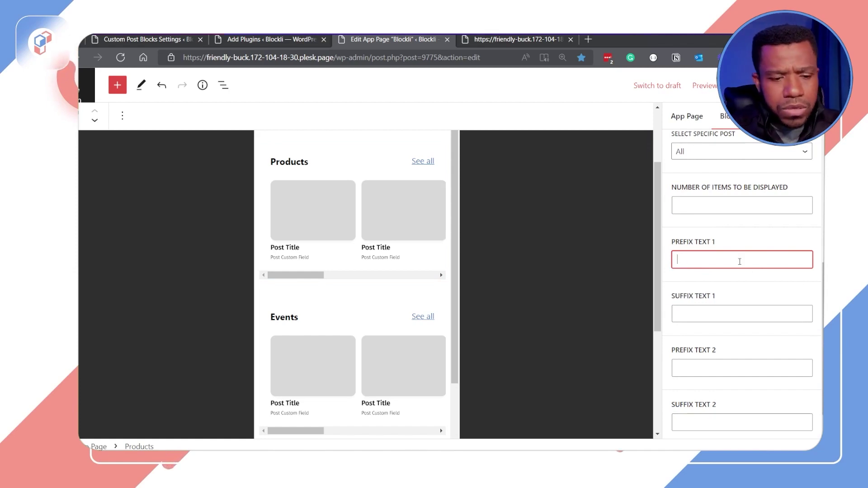
pyautogui.write('Price:')
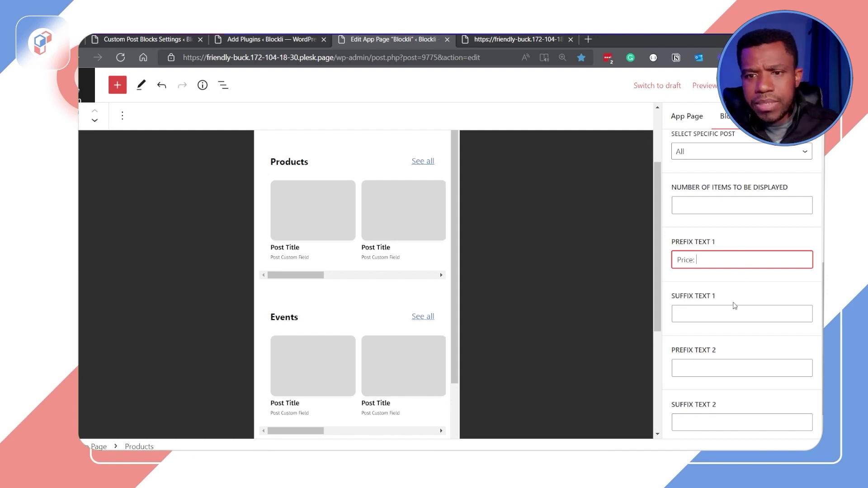
pyautogui.click(718, 308)
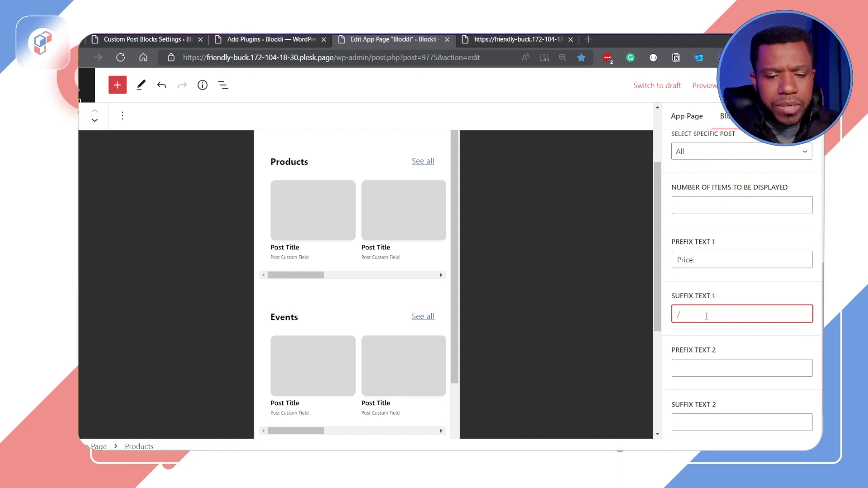
pyautogui.write('/yr')
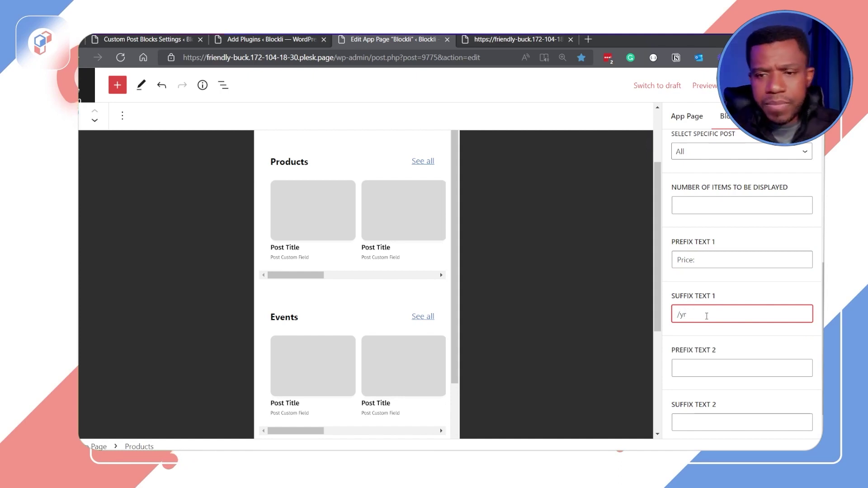
pyautogui.click(782, 365)
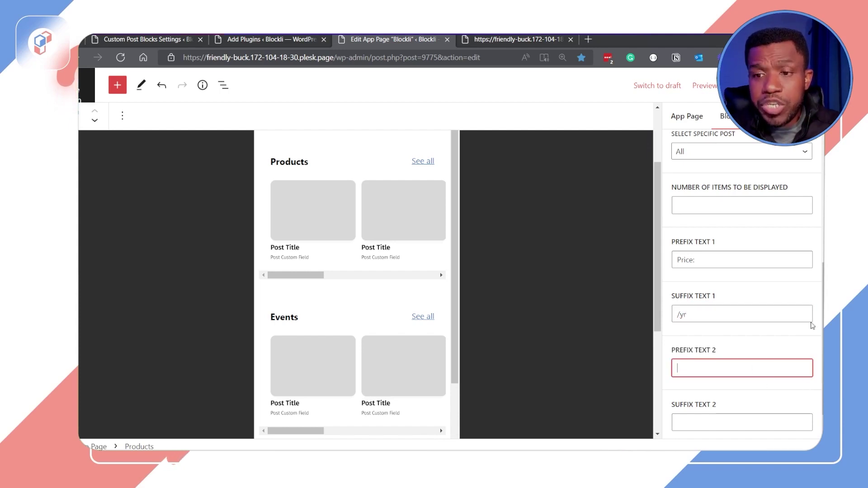
pyautogui.scroll(-1, 813, 325)
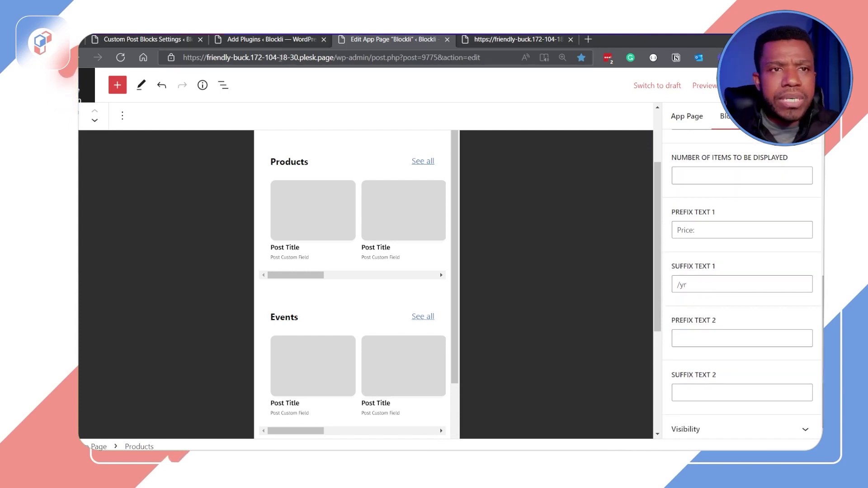
# - Review the block field mapping in the Custom Post Blocks settings and compare it with the block fields in the page's JSON data
pyautogui.click(176, 39)
pyautogui.scroll(-3, 479, 283)
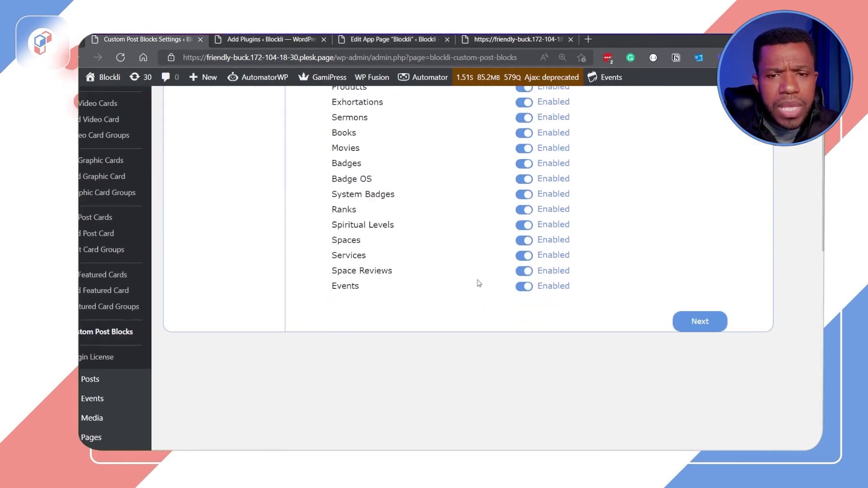
pyautogui.scroll(-1, 479, 283)
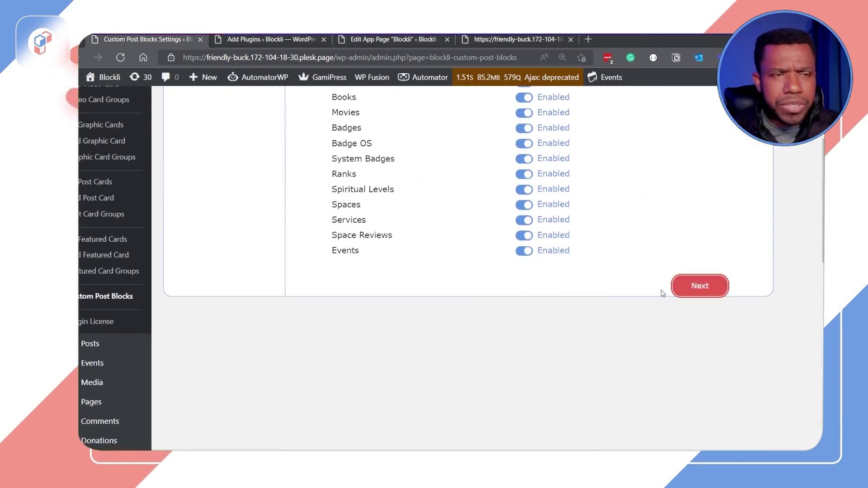
pyautogui.click(665, 292)
pyautogui.scroll(2, 666, 271)
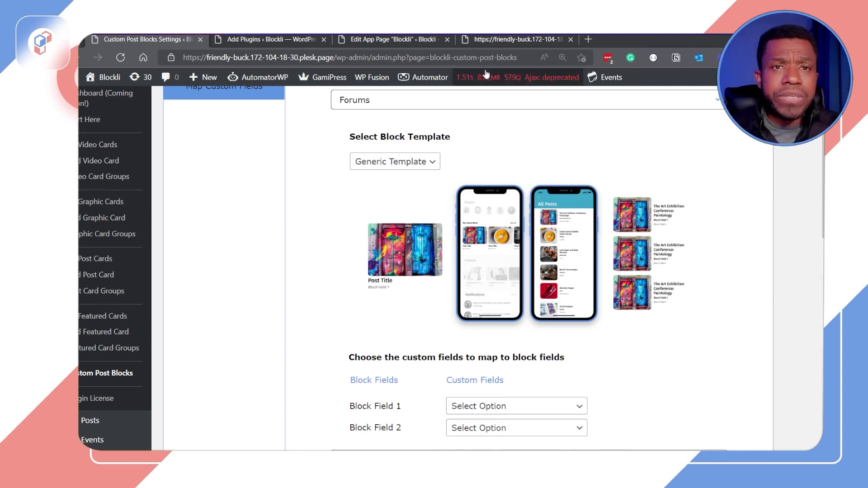
pyautogui.click(503, 39)
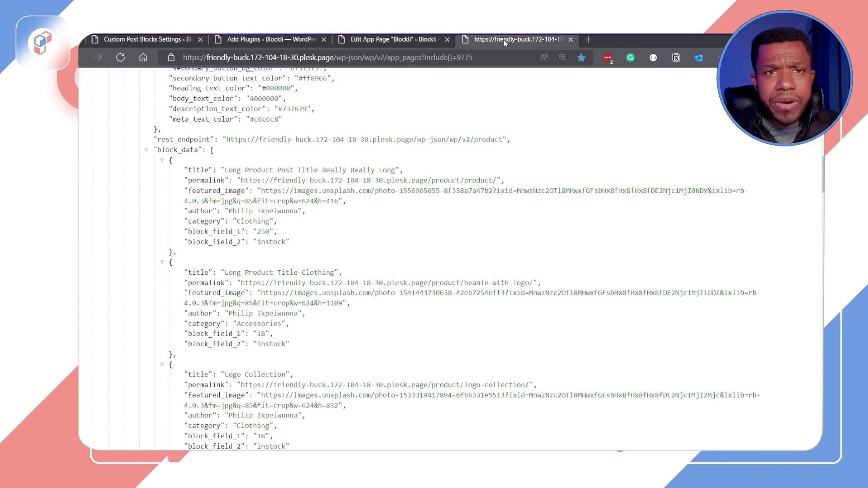
# - Set the Products block's prefix text 2 to "Stock Status:", leave suffix text 2 empty, and update the page
pyautogui.click(417, 42)
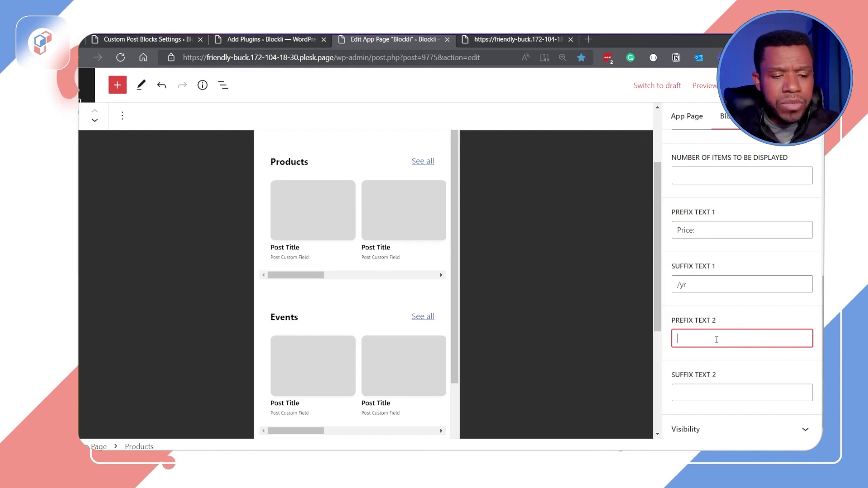
pyautogui.write('Stat')
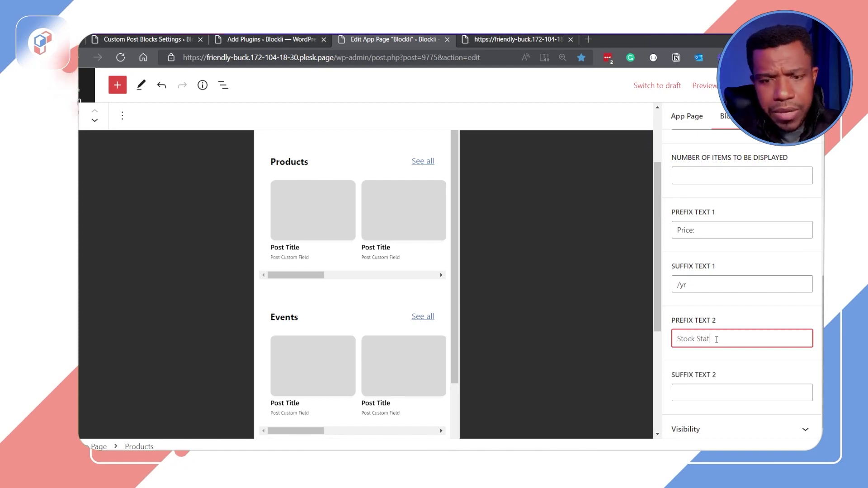
pyautogui.write('us')
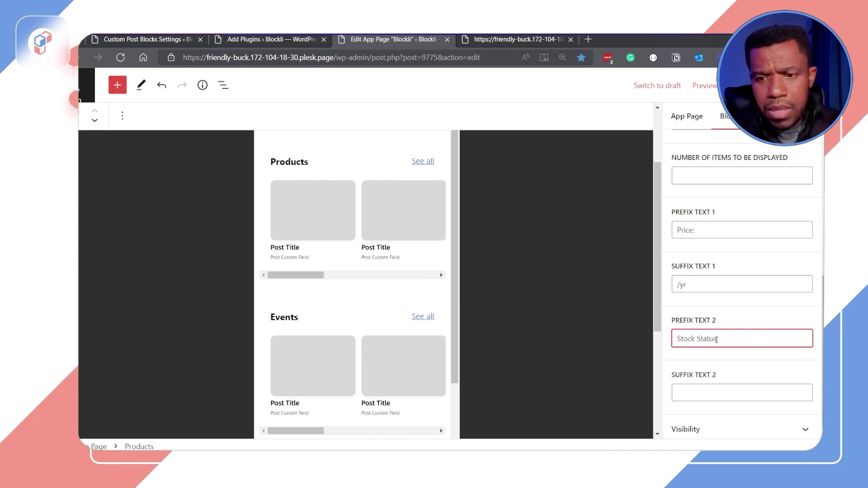
pyautogui.write(':')
pyautogui.click(708, 391)
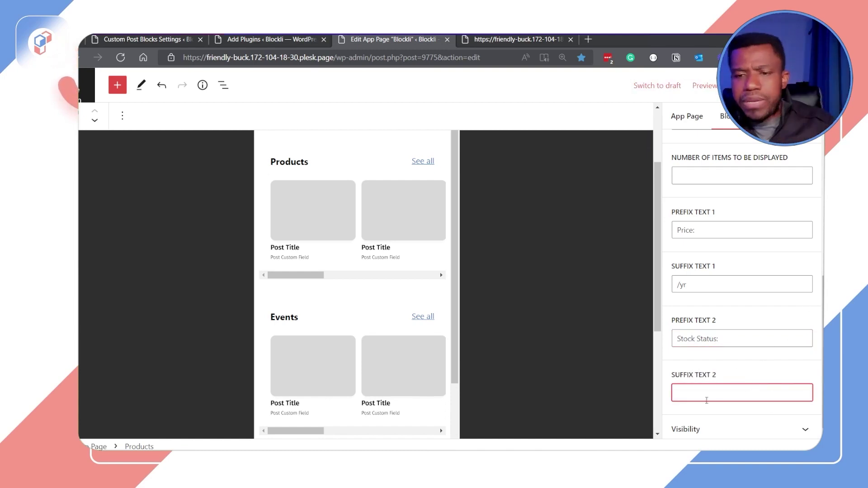
pyautogui.scroll(-1, 735, 331)
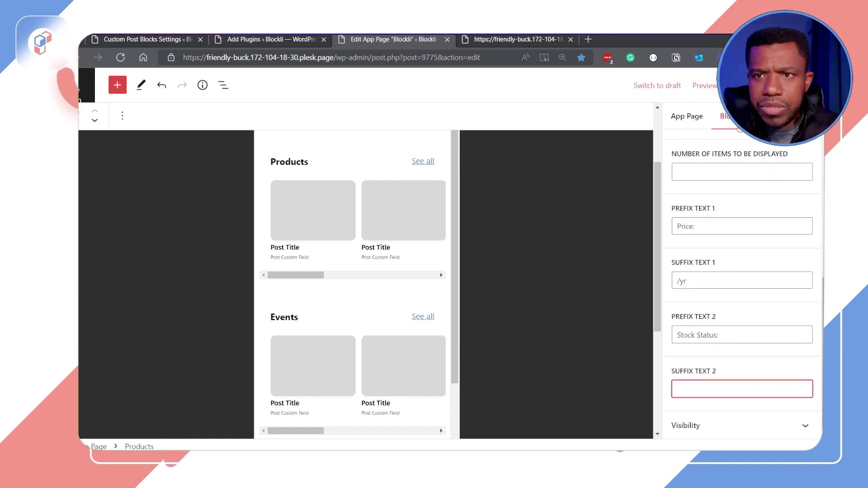
pyautogui.hotkey('ctrl', 's')
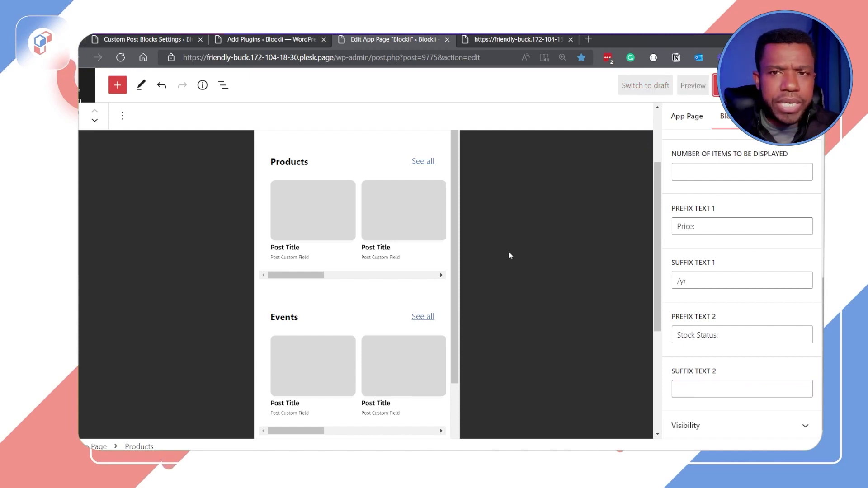
# - Set the heading of the Events block to "Upcoming Events"
pyautogui.click(398, 371)
pyautogui.click(733, 194)
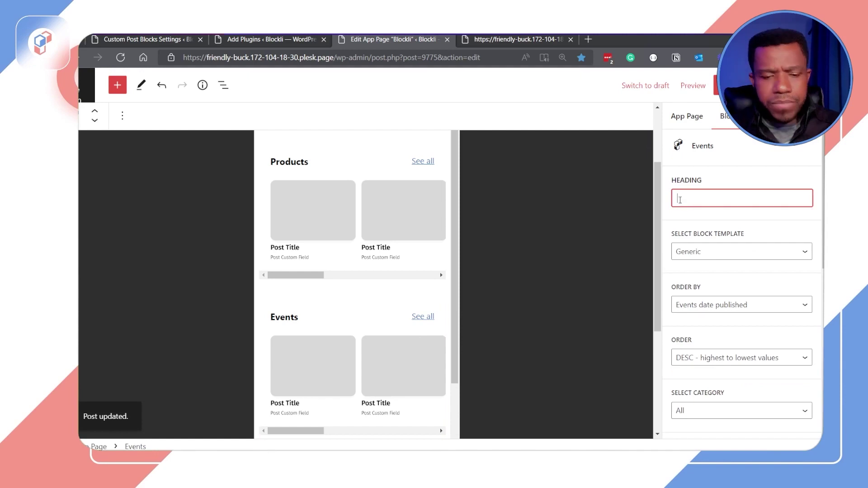
pyautogui.write('U')
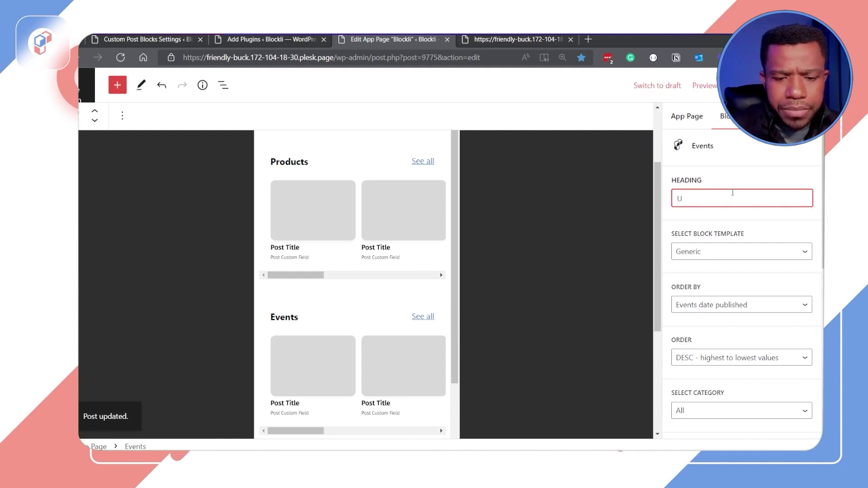
pyautogui.write('pcoming')
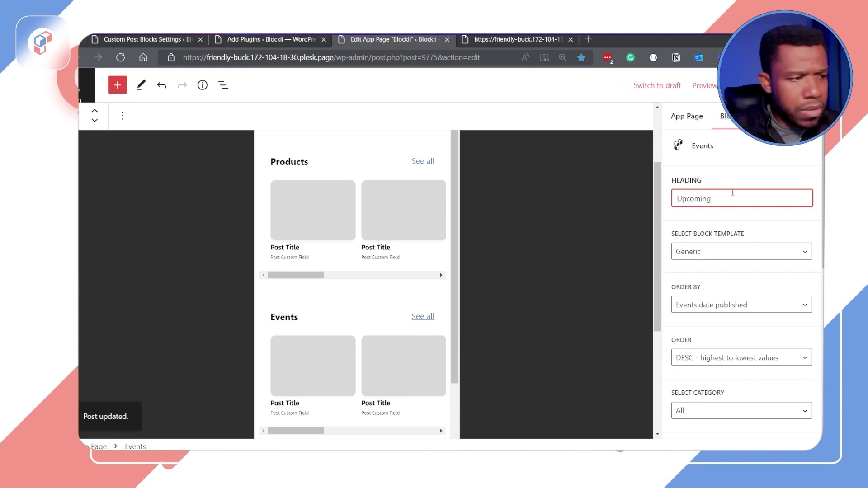
pyautogui.write(' Event')
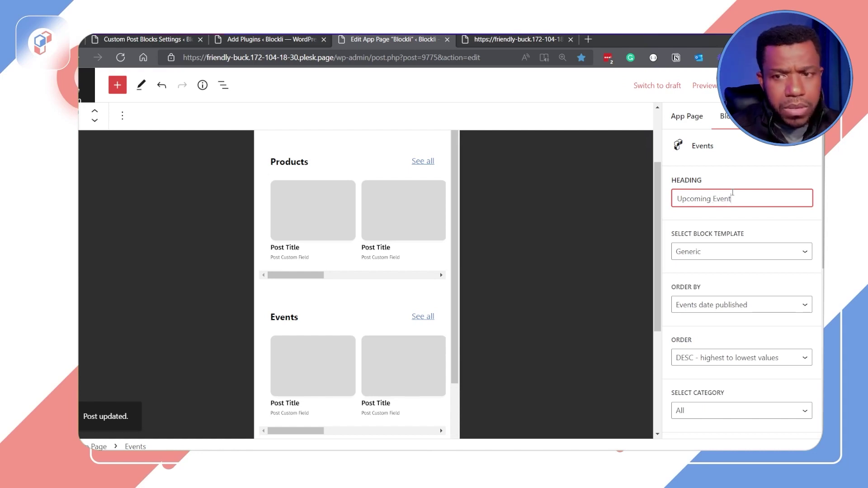
pyautogui.write('s')
# - Set the Events block's prefix text 1 to "Price:"
pyautogui.scroll(-5, 742, 335)
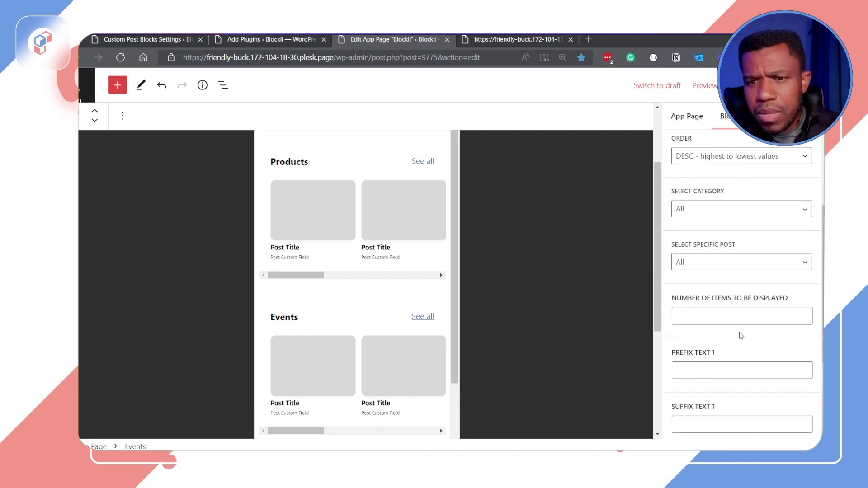
pyautogui.scroll(-3, 742, 336)
pyautogui.click(706, 240)
pyautogui.write('Featured Videos')
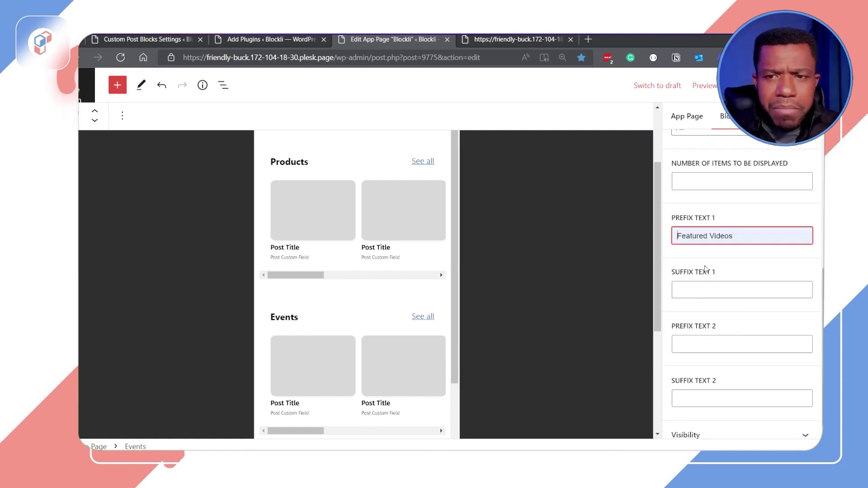
pyautogui.hotkey('ctrl', 'z')
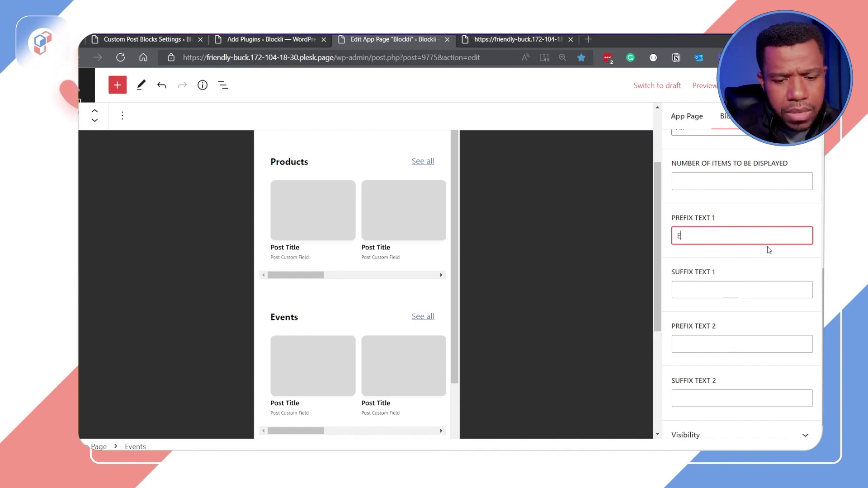
pyautogui.write('Eve')
pyautogui.press('BackSpace')
pyautogui.press('BackSpace')
pyautogui.press('BackSpace')
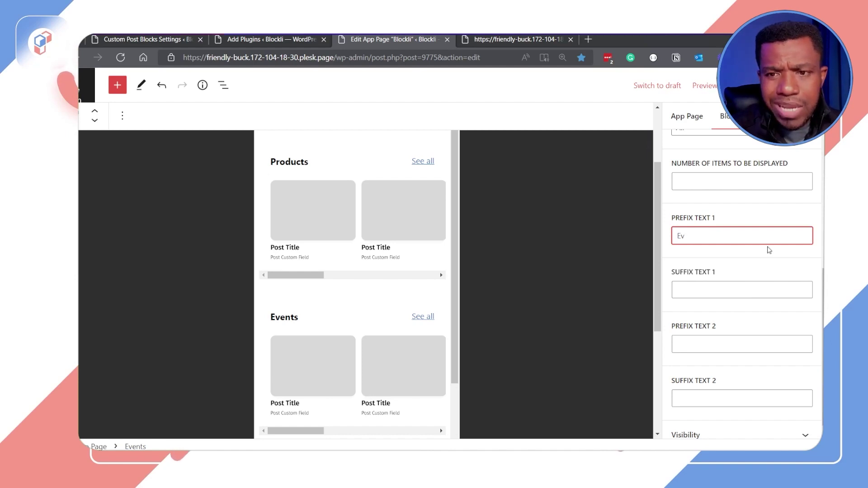
pyautogui.write('C')
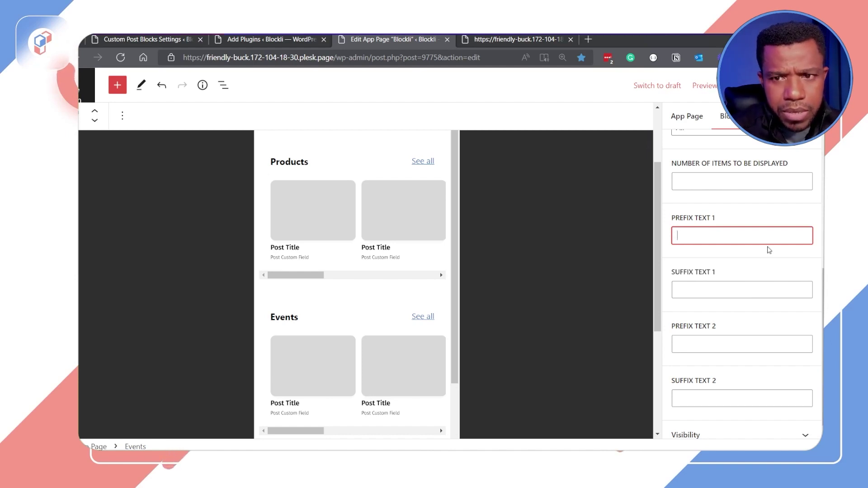
pyautogui.write('Price:')
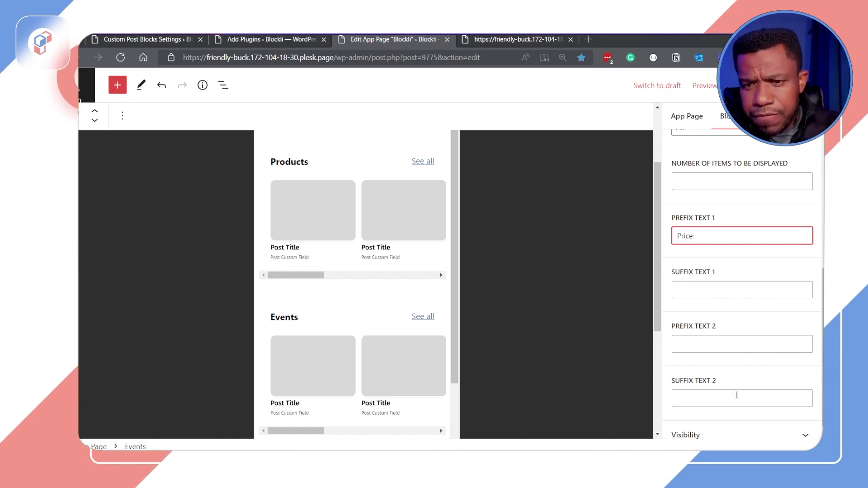
# - Set the Events block's prefix text 2 to "Start Date:" and update the page
pyautogui.click(726, 344)
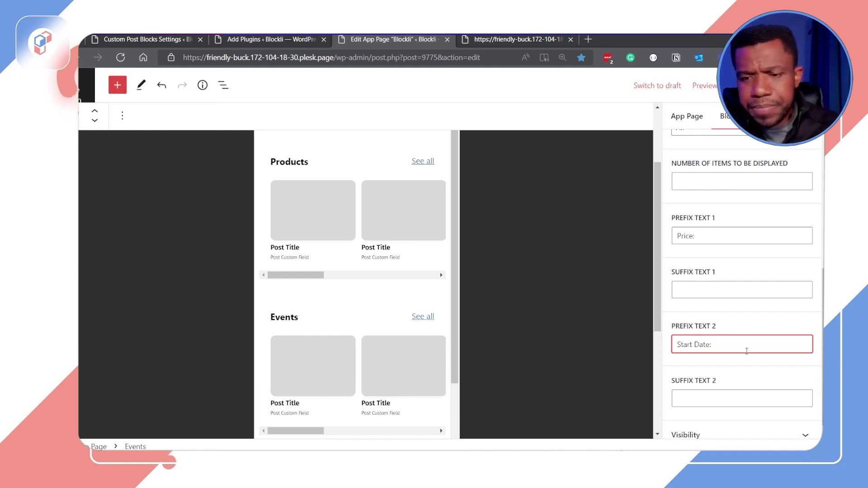
pyautogui.scroll(-1, 734, 355)
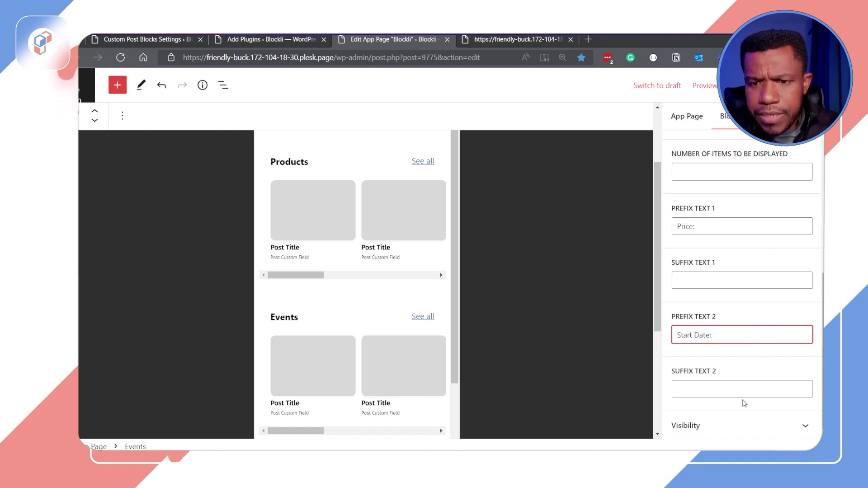
pyautogui.click(731, 85)
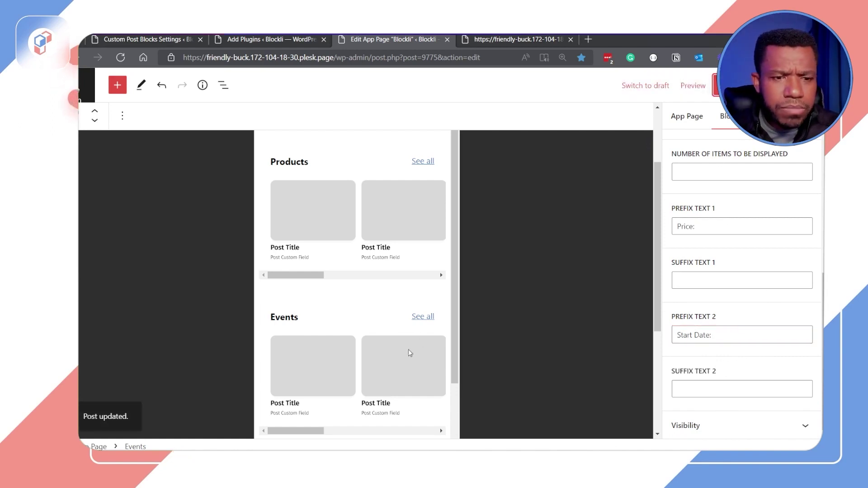
# - Select the Badges block on the app page and set its heading to "Badges"
pyautogui.scroll(-3, 455, 273)
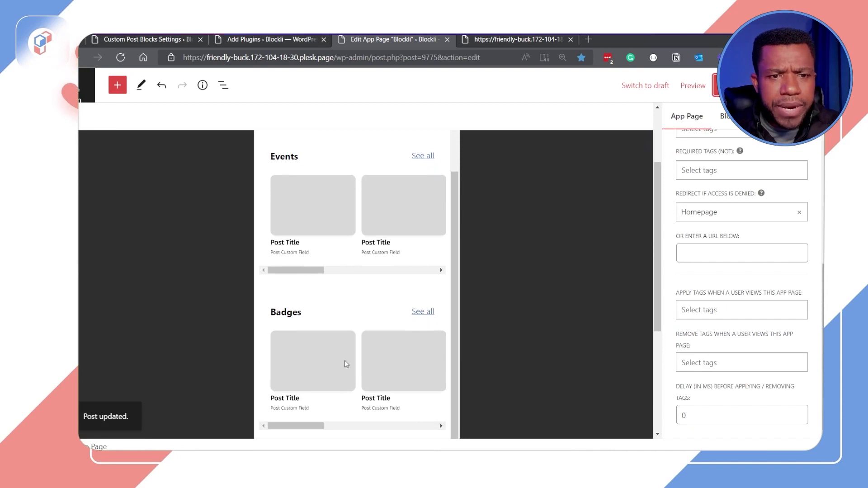
pyautogui.click(353, 360)
pyautogui.scroll(-3, 389, 360)
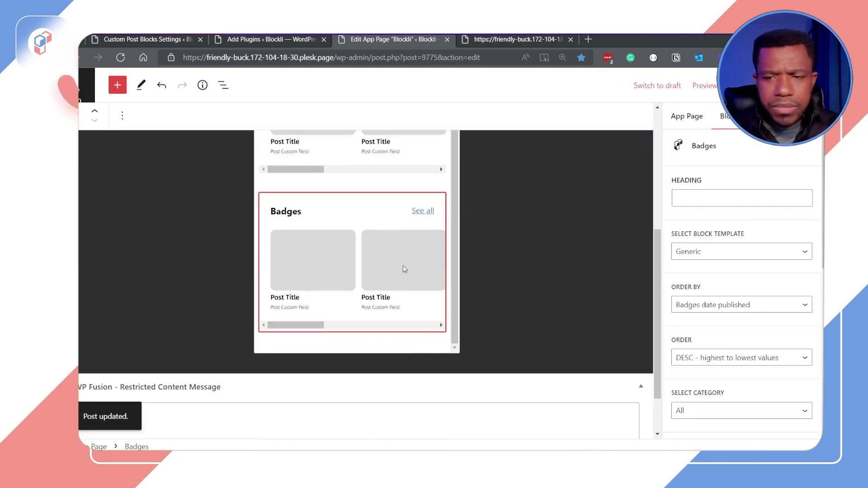
pyautogui.click(721, 198)
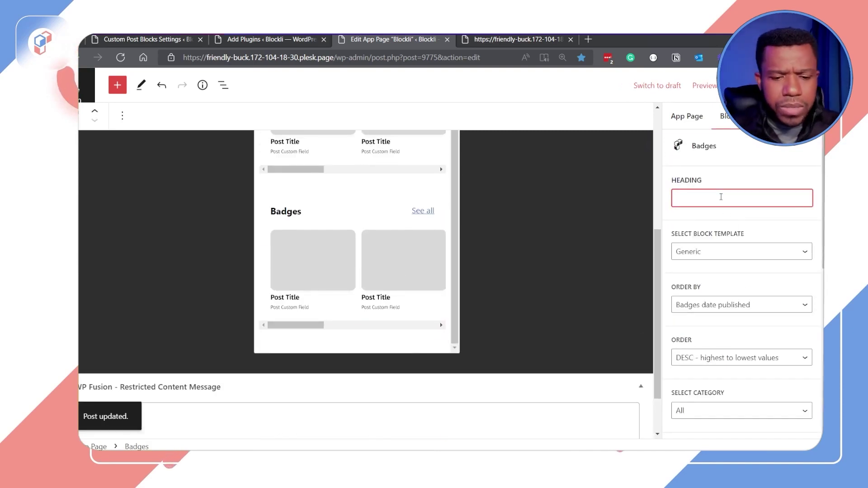
pyautogui.write('Badges')
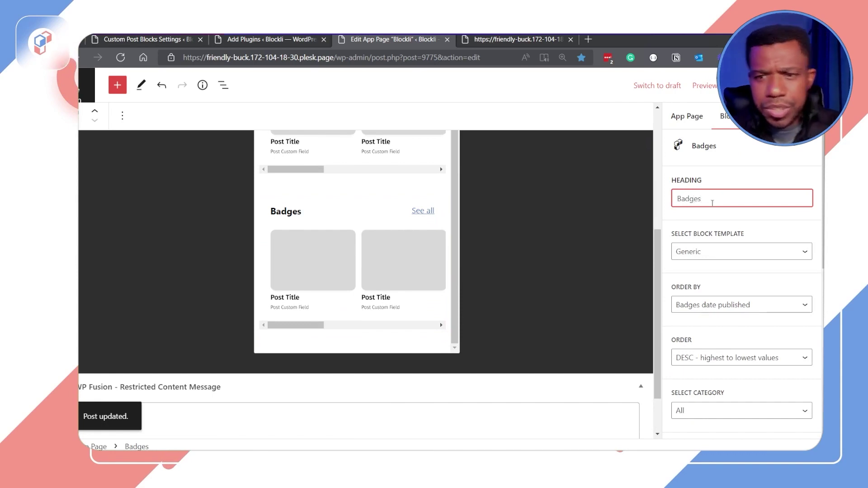
# - Examine block_field_1 and block_field_2 of the first badge in the Badges block_data of the app page's JSON
pyautogui.scroll(-6, 723, 271)
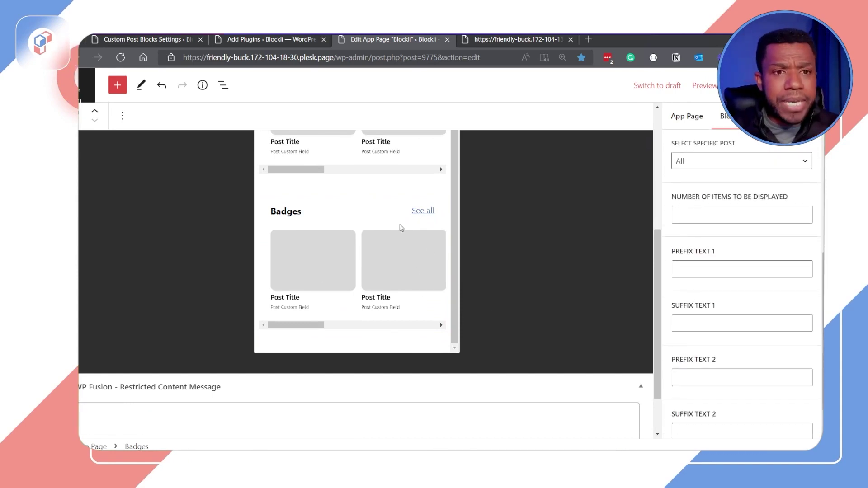
pyautogui.click(514, 42)
pyautogui.scroll(-2, 527, 252)
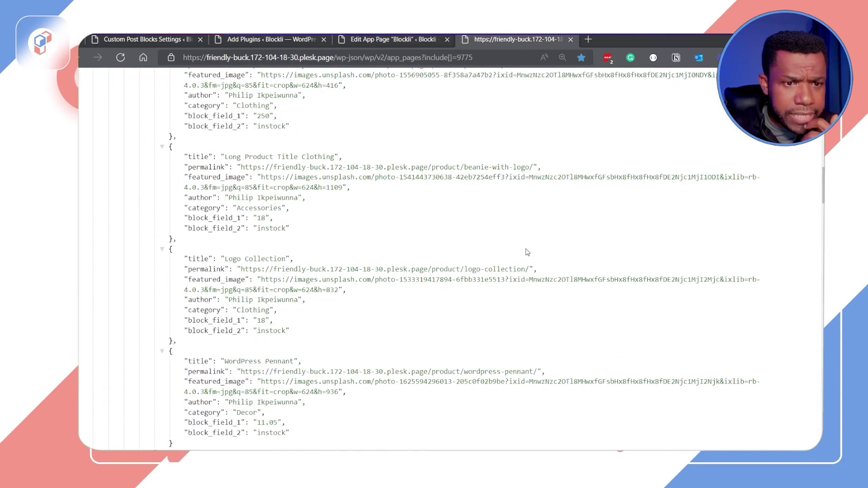
pyautogui.scroll(-15, 528, 251)
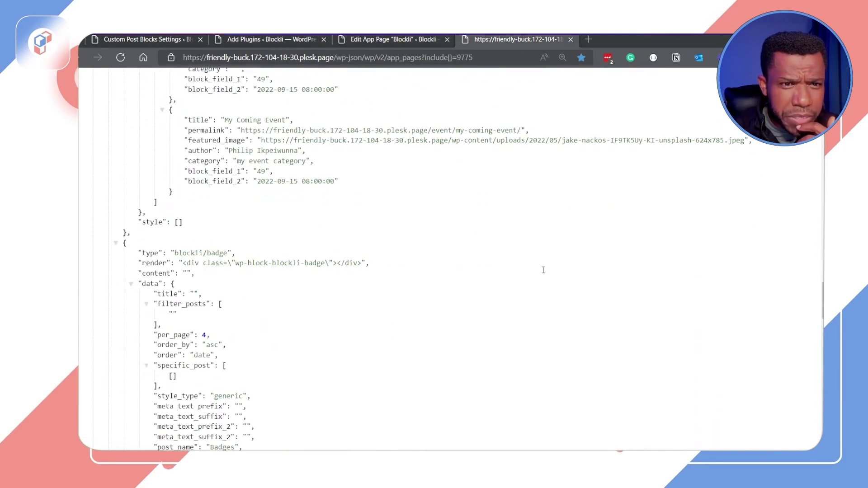
pyautogui.scroll(-20, 544, 270)
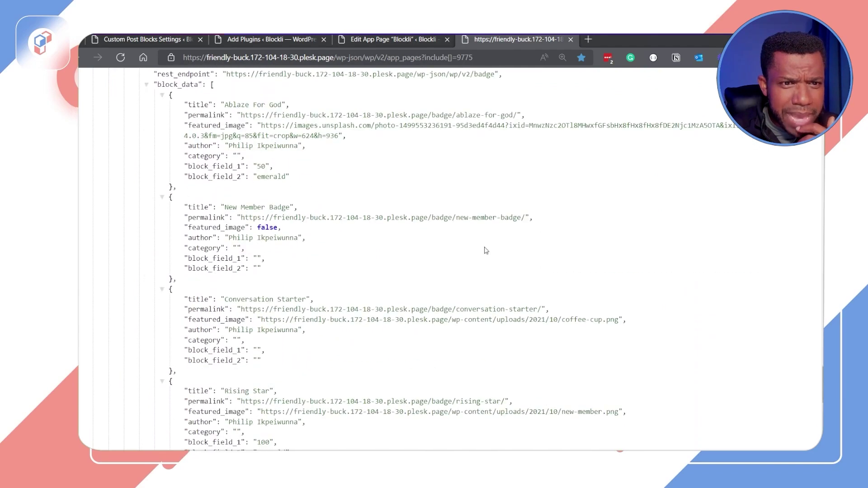
pyautogui.scroll(3, 486, 251)
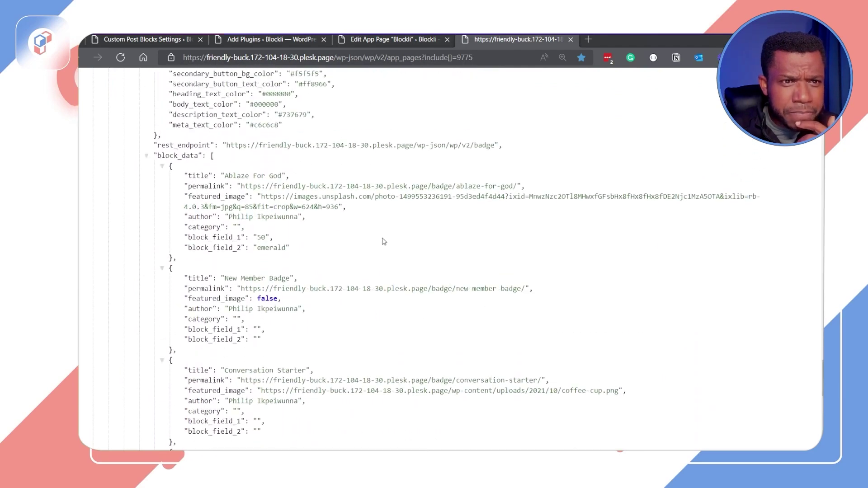
pyautogui.doubleClick(262, 244)
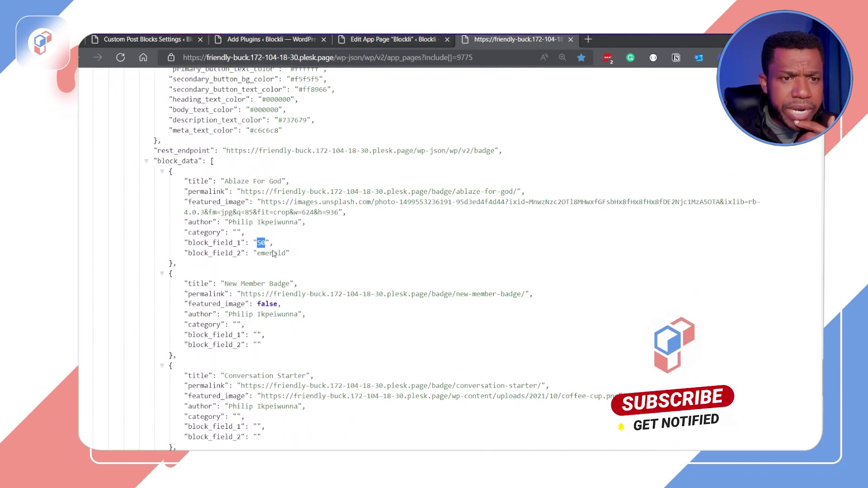
pyautogui.moveTo(286, 253); pyautogui.dragTo(256, 255)
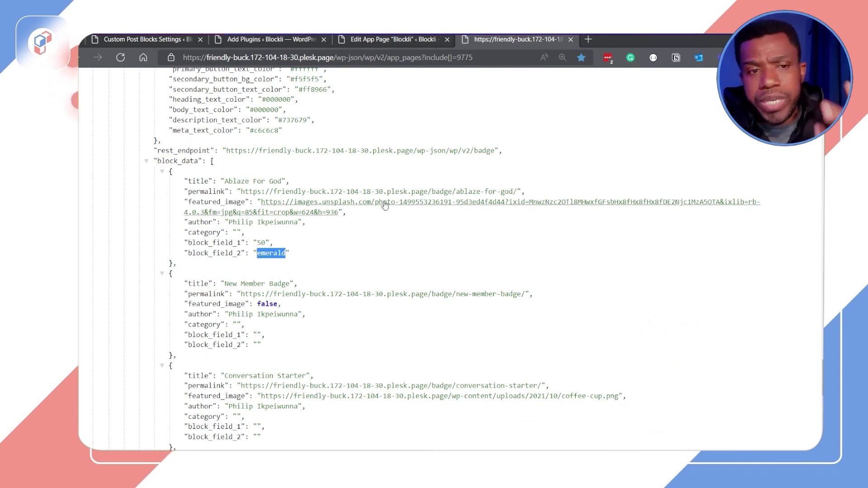
# - Return to the app page editor and set the Badges block's prefix text 1 to "Points Required:"
pyautogui.click(378, 41)
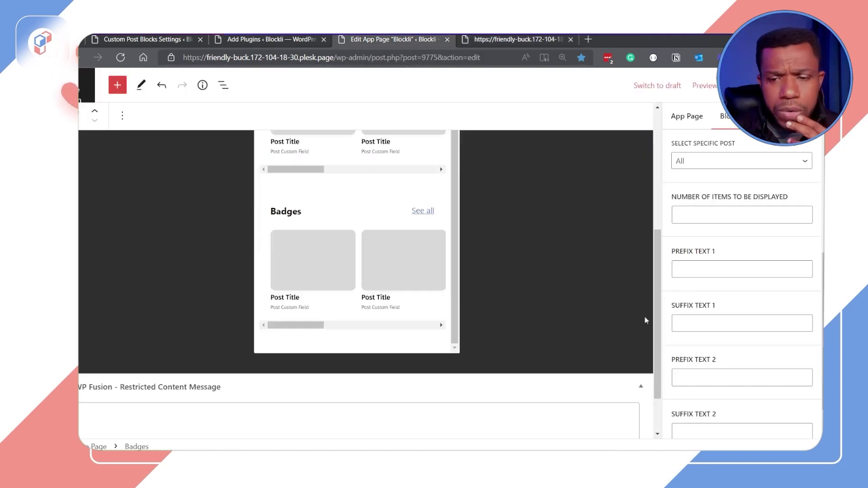
pyautogui.click(703, 267)
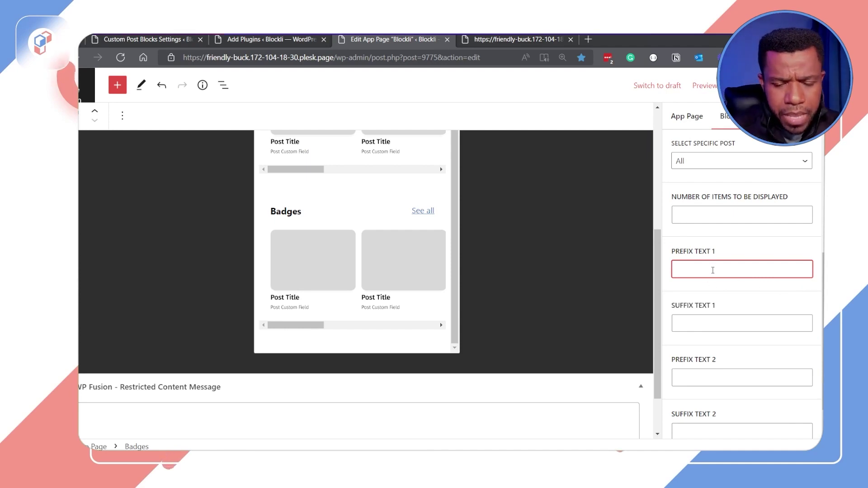
pyautogui.write('No of')
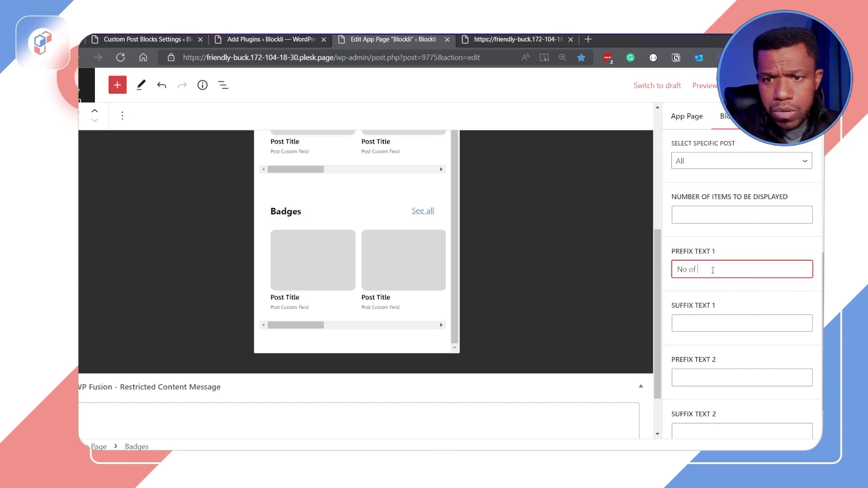
pyautogui.press('BackSpace')
pyautogui.press('BackSpace')
pyautogui.press('BackSpace')
pyautogui.press('BackSpace')
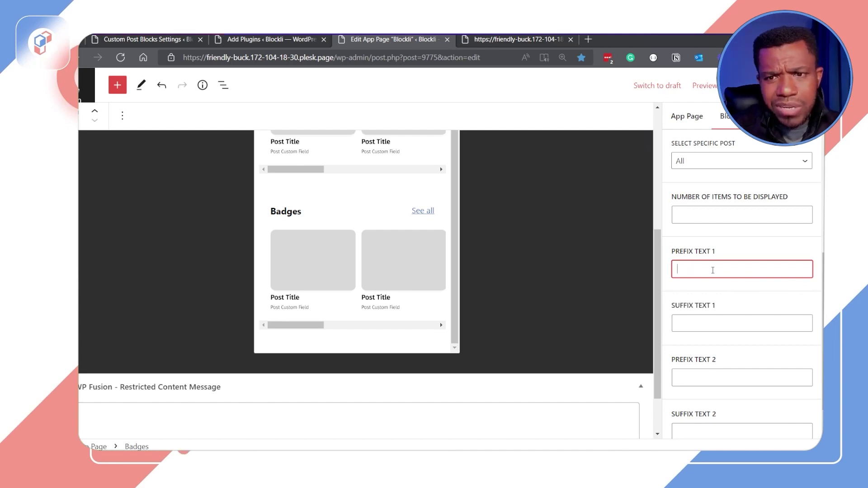
pyautogui.write('Points Required:')
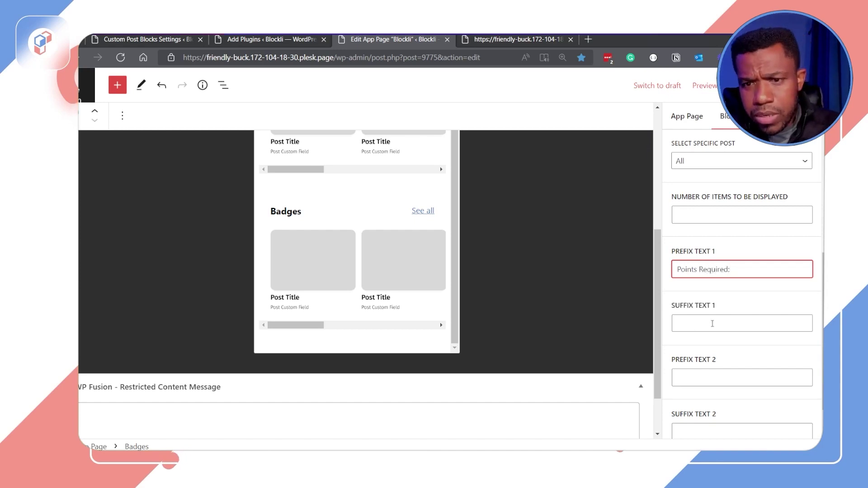
# - Set the Badges block's prefix text 2 to "Point Type:"
pyautogui.click(729, 376)
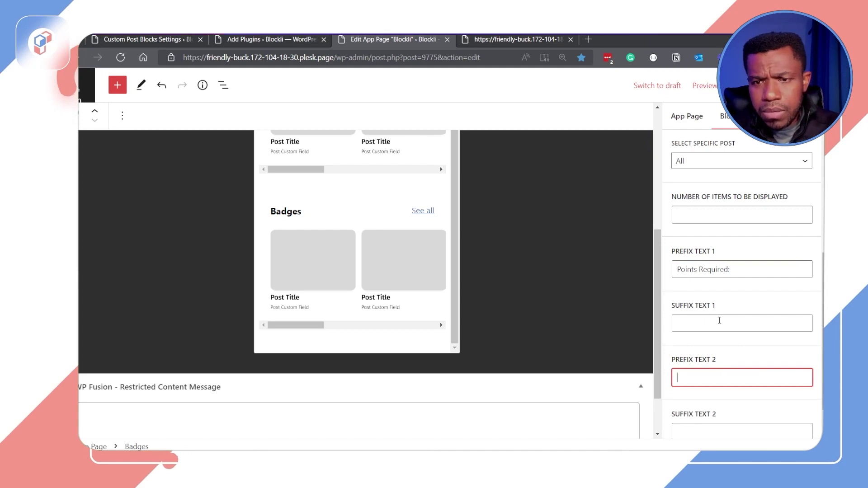
pyautogui.press('Tab')
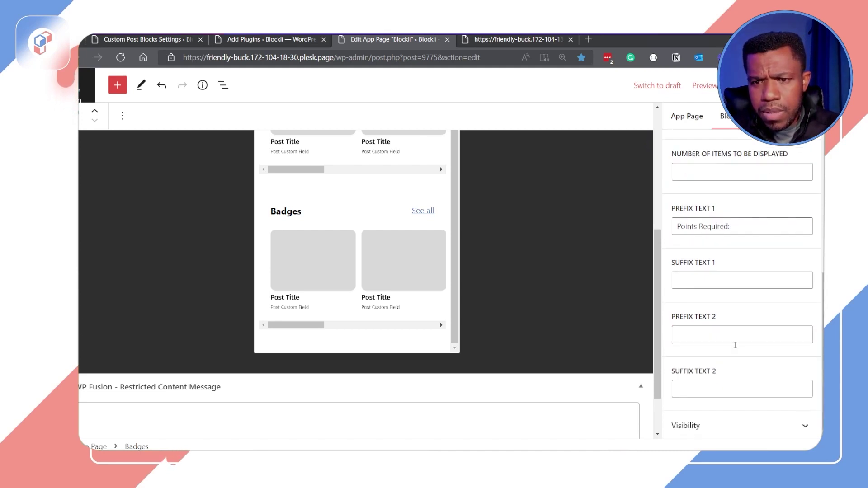
pyautogui.click(732, 332)
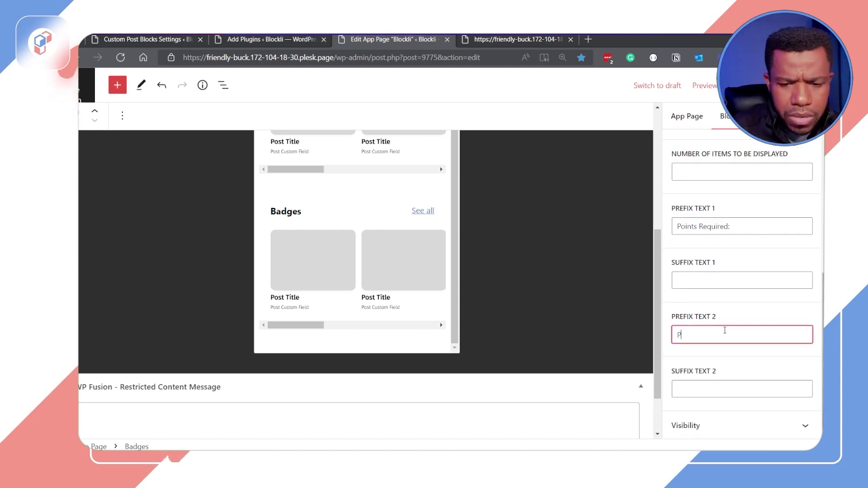
pyautogui.write('Point TRy')
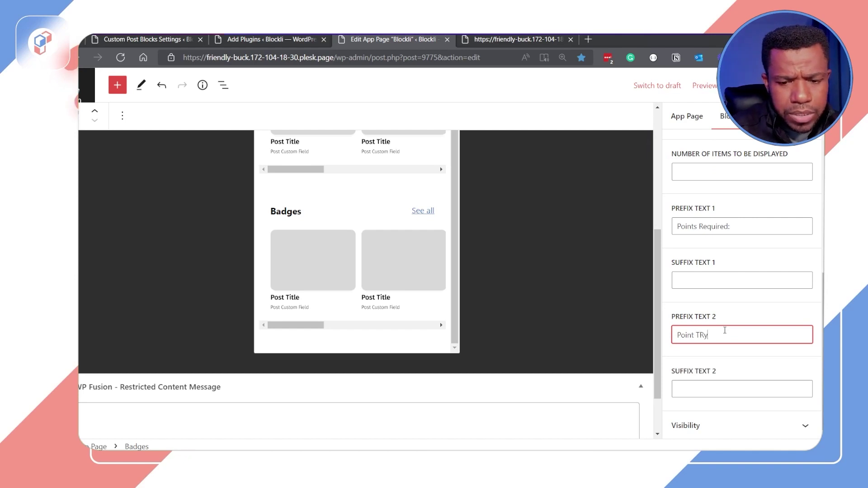
pyautogui.write('pe:')
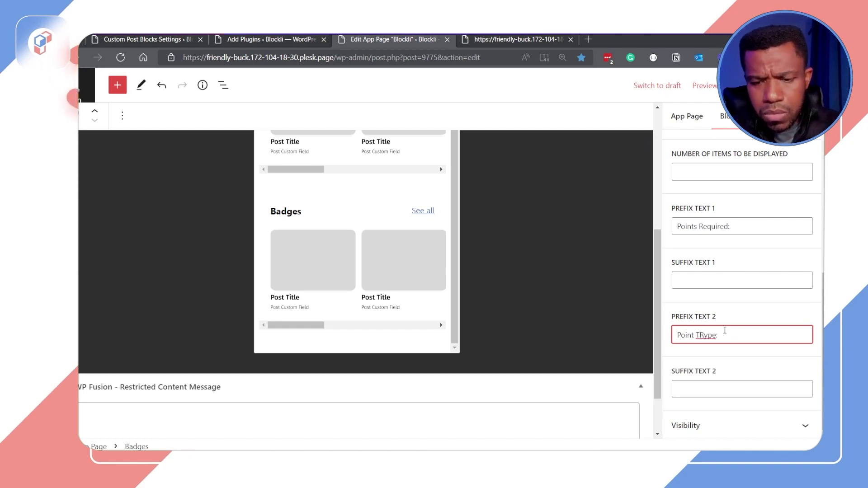
pyautogui.press('BackSpace')
pyautogui.press('BackSpace')
pyautogui.press('BackSpace')
pyautogui.press('BackSpace')
pyautogui.press('BackSpace')
pyautogui.press('BackSpace')
pyautogui.write('yp')
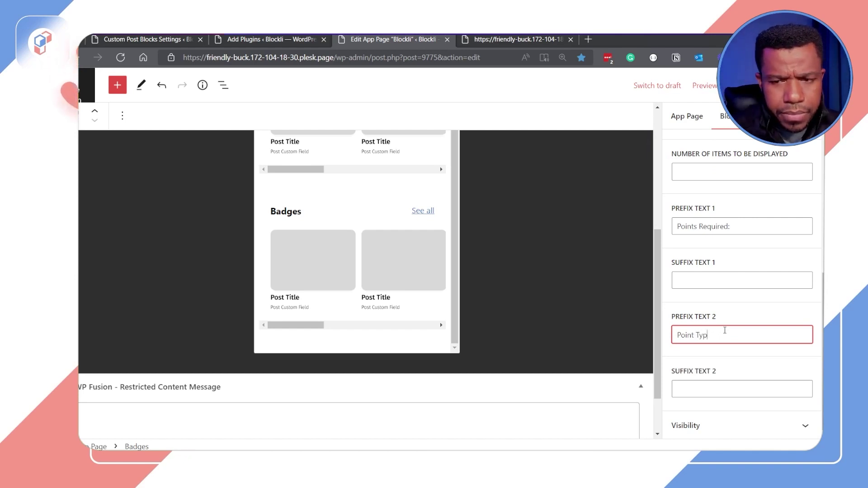
pyautogui.write('e:')
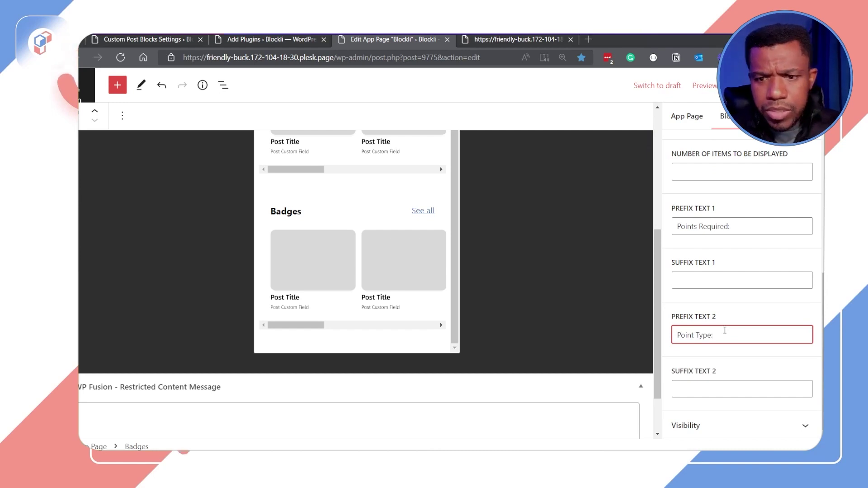
pyautogui.click(751, 304)
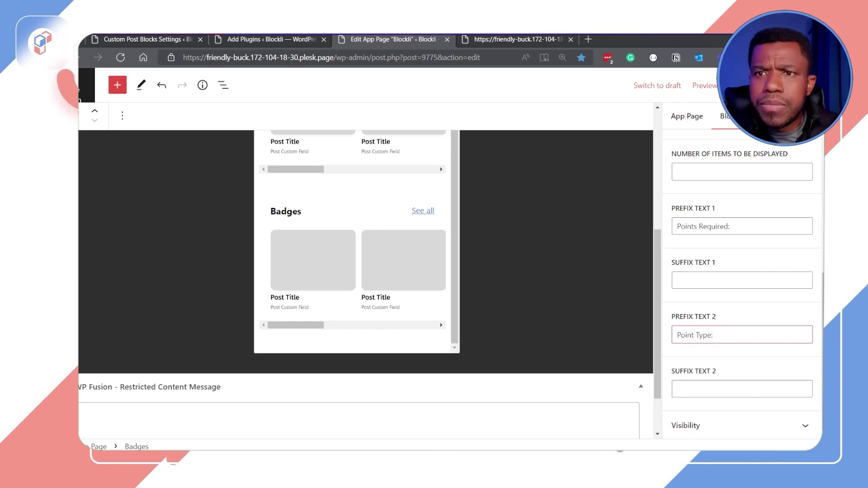
pyautogui.click(713, 282)
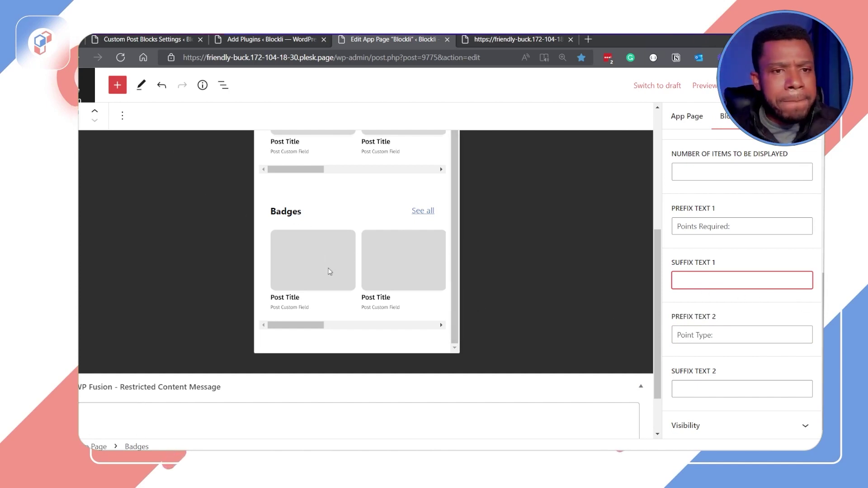
# - Search the block library for "job", insert the Jobs block after the Badges block and select it
pyautogui.click(117, 85)
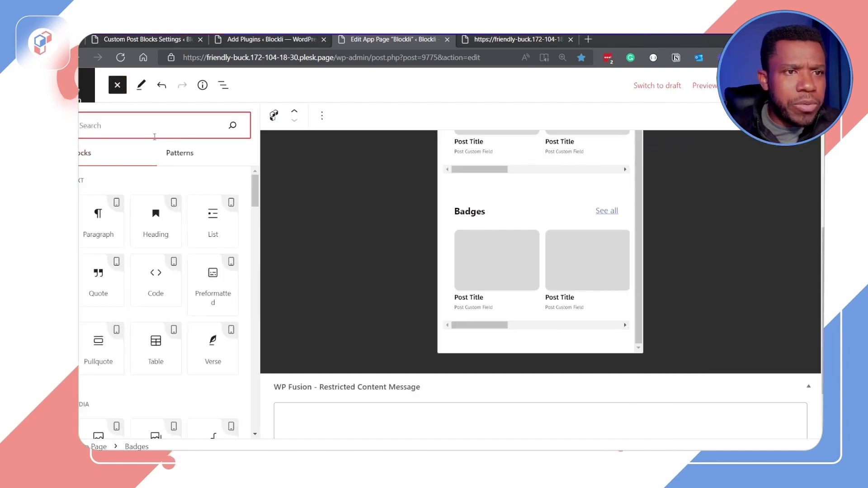
pyautogui.write('wp job')
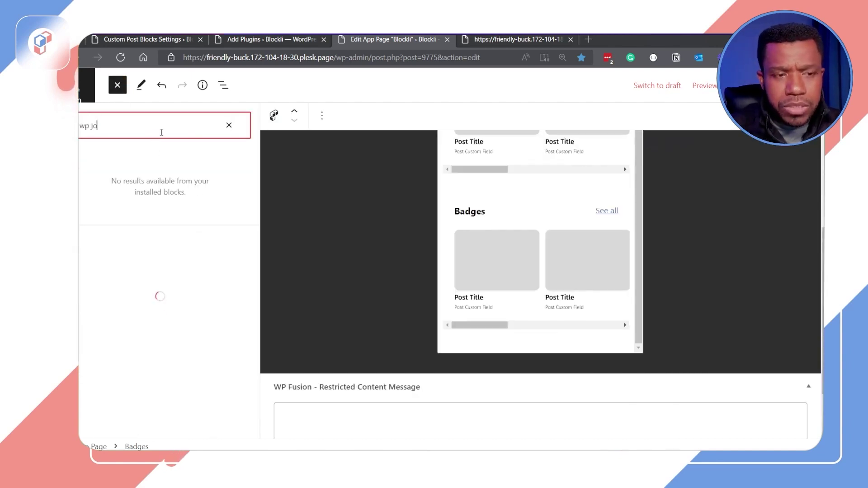
pyautogui.press('BackSpace')
pyautogui.press('BackSpace')
pyautogui.press('BackSpace')
pyautogui.press('BackSpace')
pyautogui.press('BackSpace')
pyautogui.press('BackSpace')
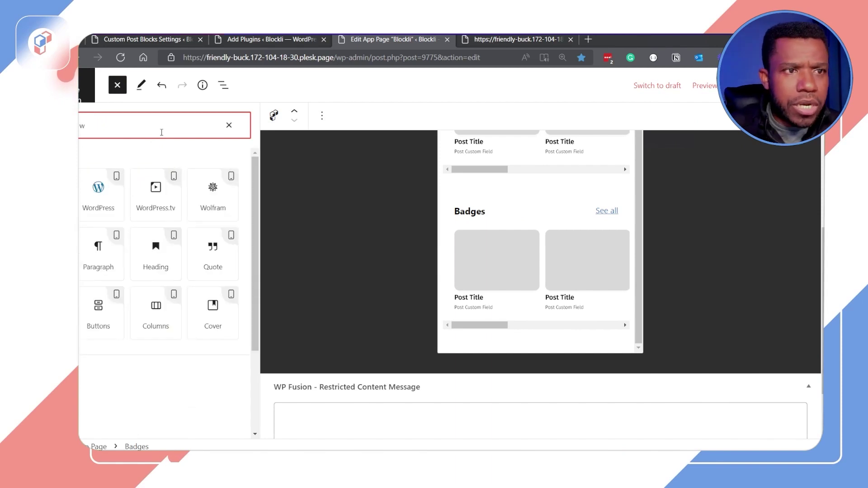
pyautogui.write('job')
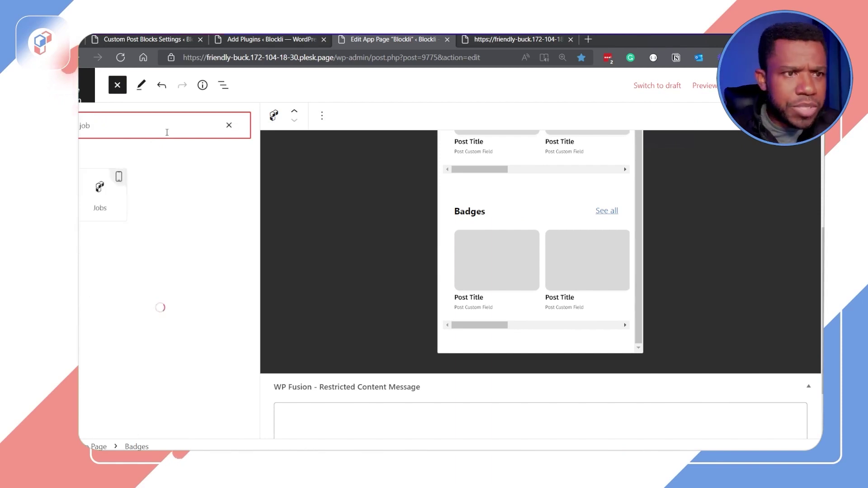
pyautogui.click(102, 187)
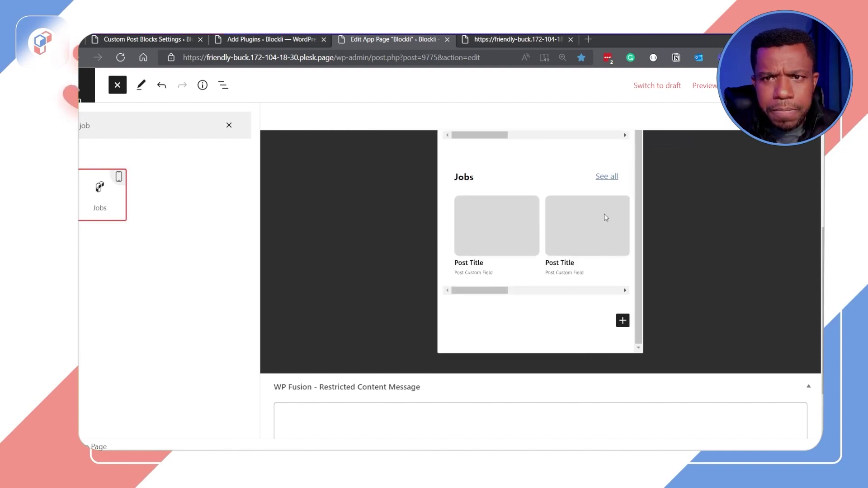
pyautogui.click(570, 233)
# - Examine which custom fields are mapped to Block Field 1 and Block Field 2 for Jobs in the Custom Post Blocks settings
pyautogui.hotkey('ctrl', '1')
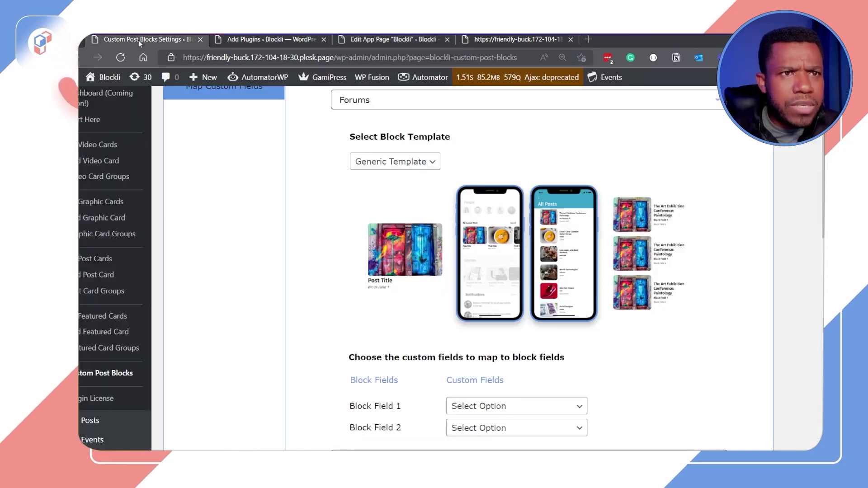
pyautogui.scroll(-8, 578, 335)
pyautogui.scroll(2, 601, 333)
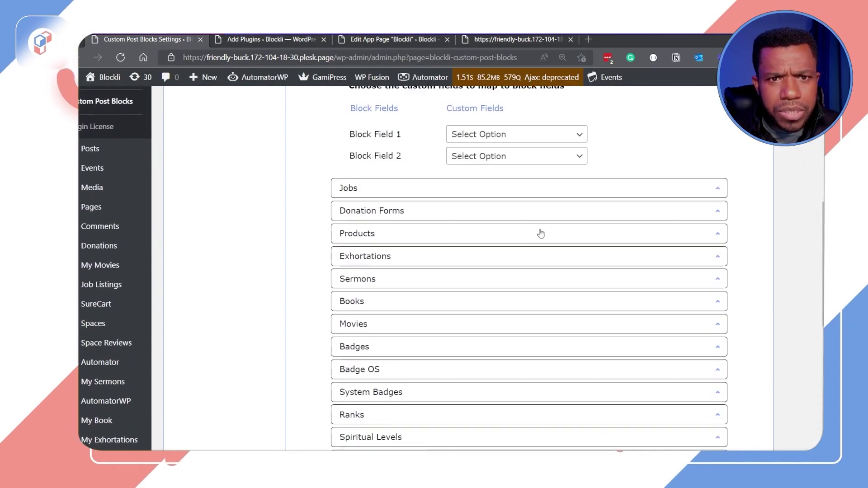
pyautogui.click(503, 199)
pyautogui.scroll(-2, 620, 285)
pyautogui.scroll(4, 635, 287)
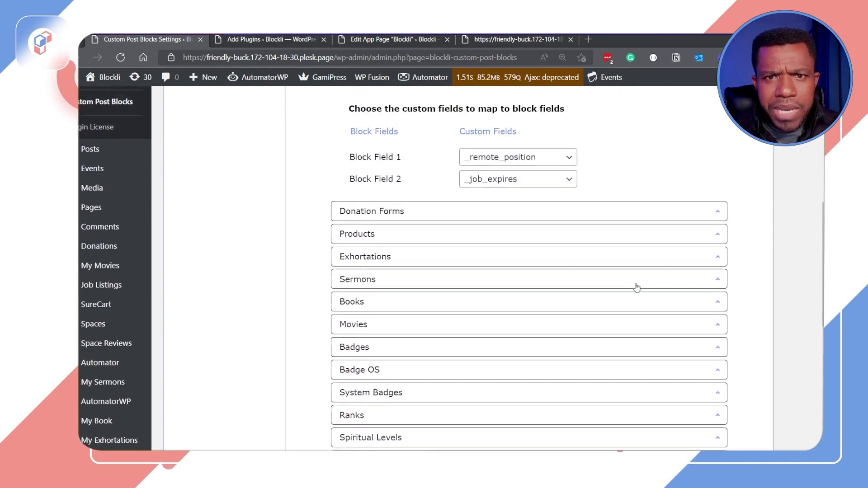
pyautogui.scroll(1, 545, 332)
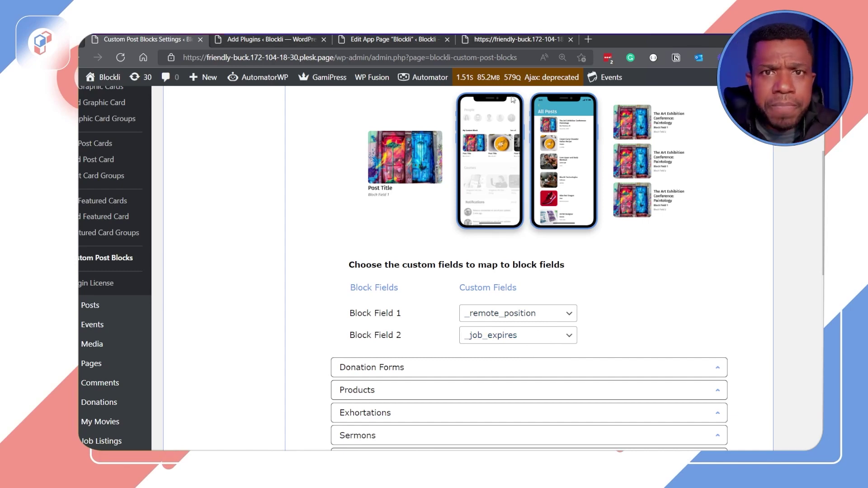
# - Return to the app page editor, show the Jobs block's settings and set its heading to "Trending Jobs"
pyautogui.click(384, 40)
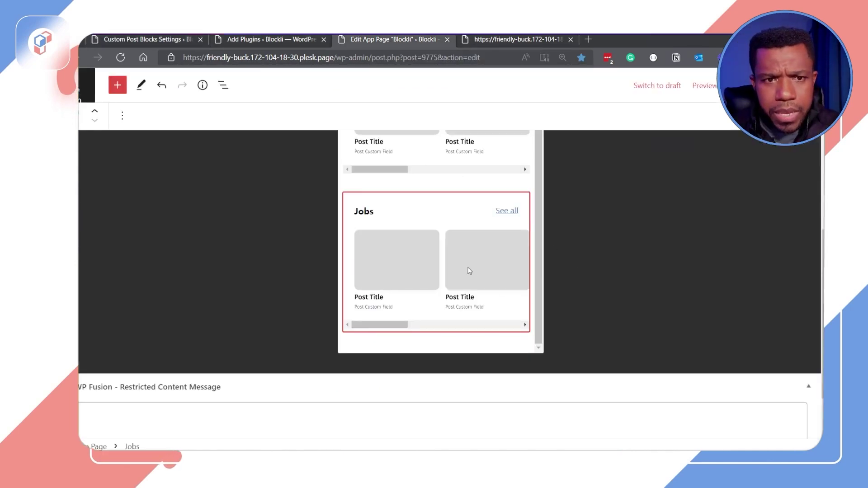
pyautogui.click(795, 85)
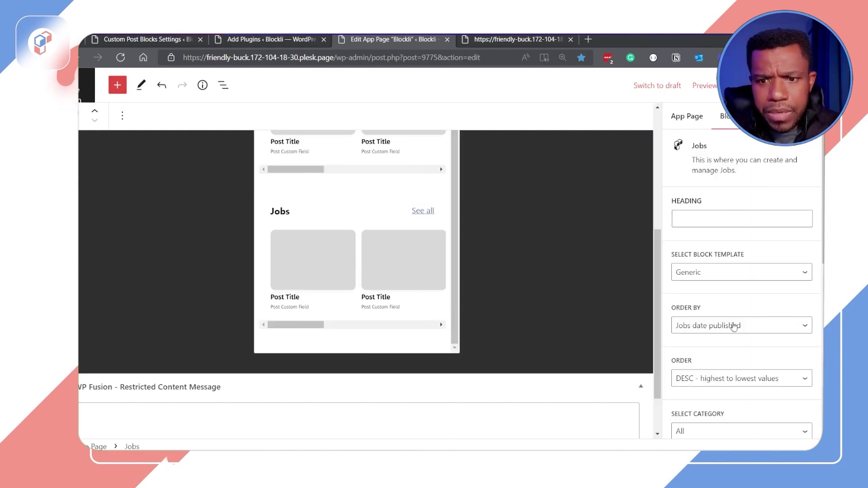
pyautogui.click(641, 387)
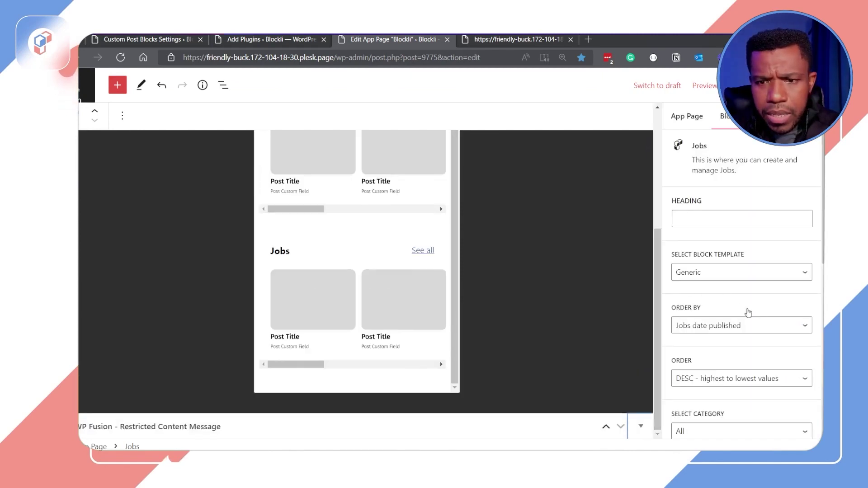
pyautogui.click(718, 223)
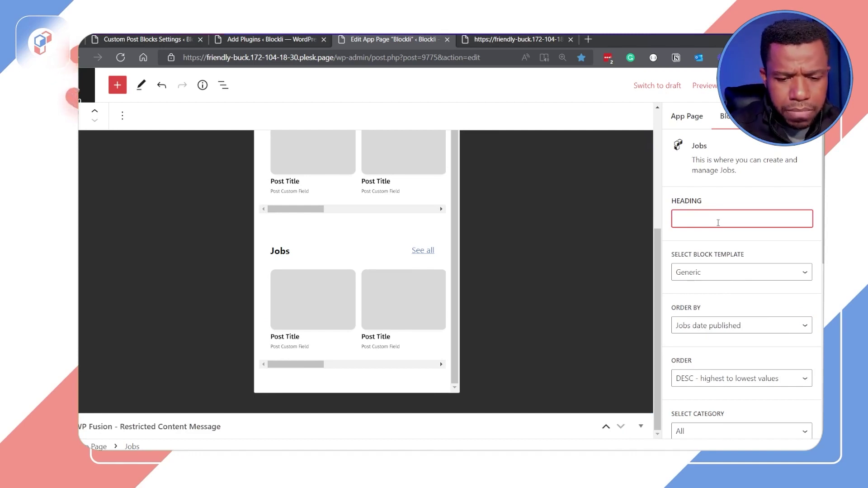
pyautogui.write('Tren')
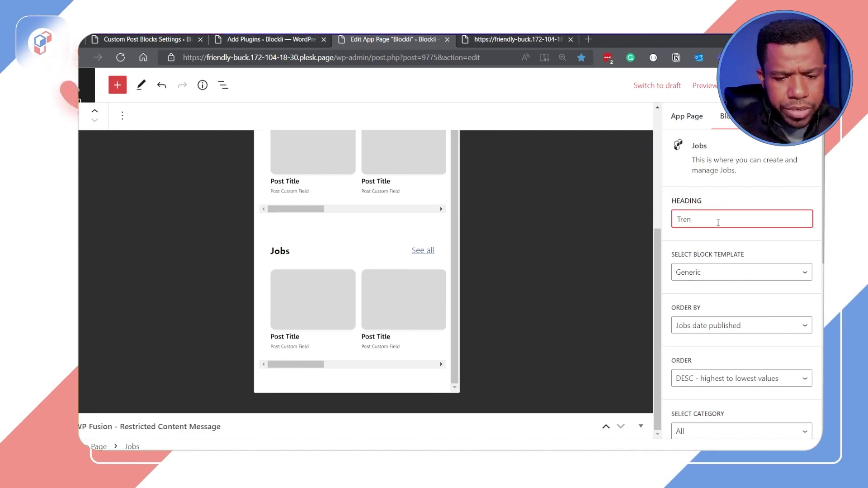
pyautogui.write('diung')
pyautogui.press('BackSpace')
pyautogui.press('BackSpace')
pyautogui.press('BackSpace')
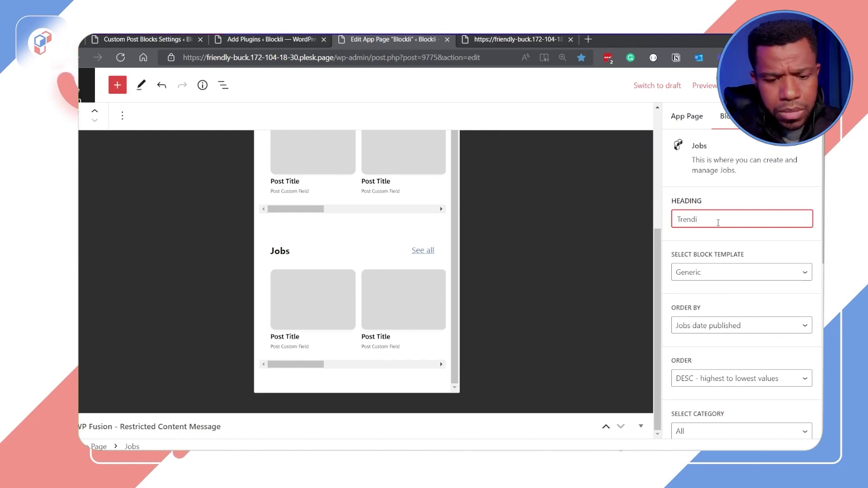
pyautogui.write('ng Jobs')
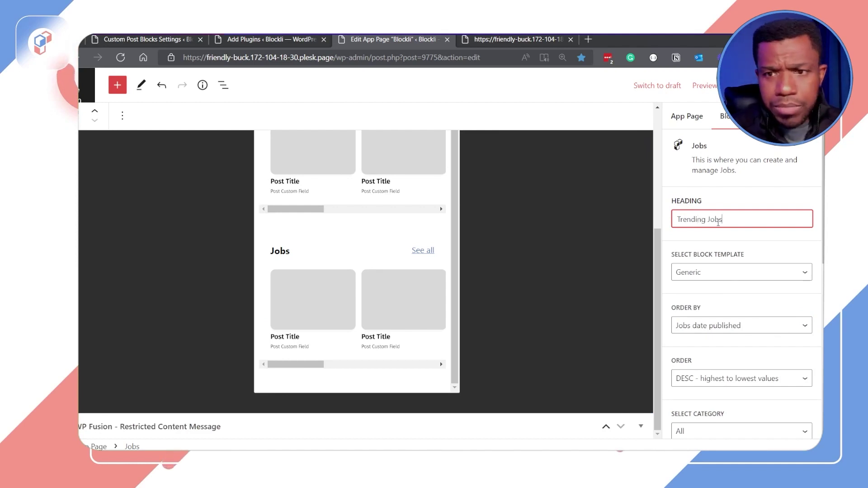
# - Set the Jobs block's prefix text 1 to "Location:"
pyautogui.scroll(-7, 753, 287)
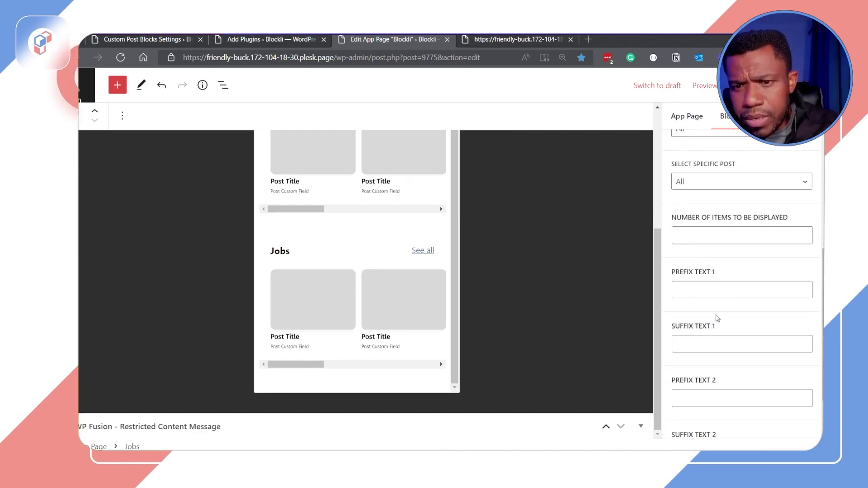
pyautogui.click(716, 294)
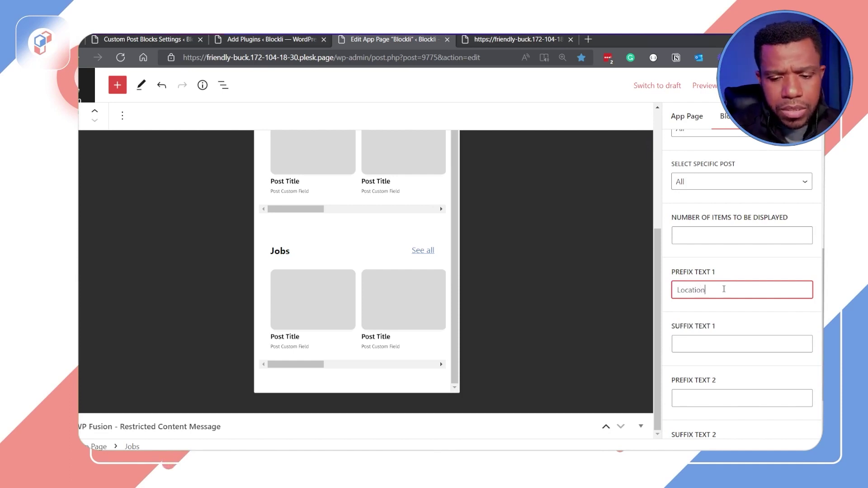
pyautogui.scroll(-2, 746, 364)
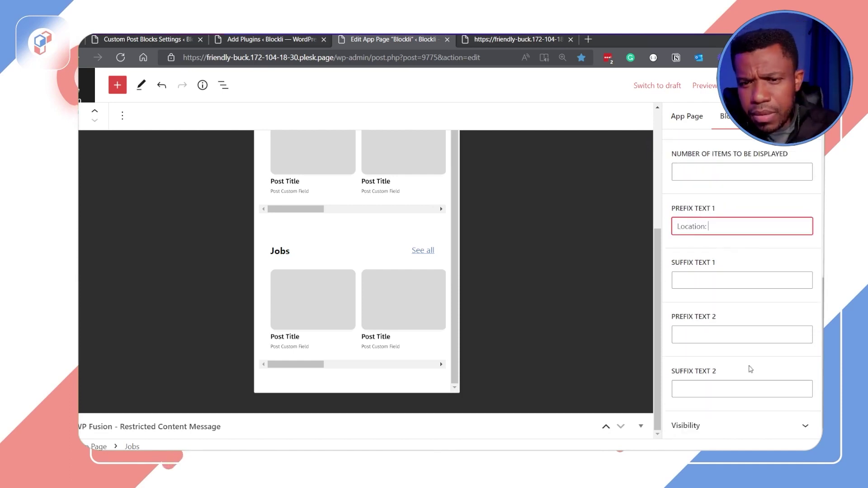
# - Recheck the Jobs field mapping, set the block's prefix text 2 to "Application End By" and update the page
pyautogui.click(694, 334)
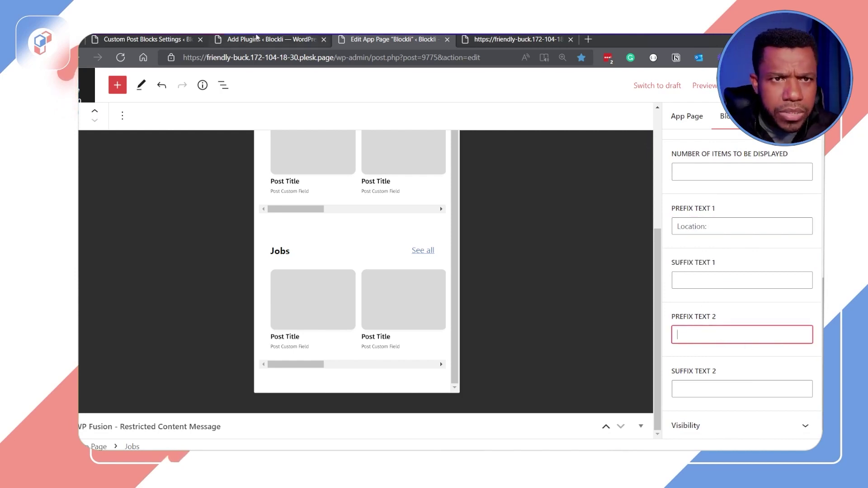
pyautogui.click(161, 41)
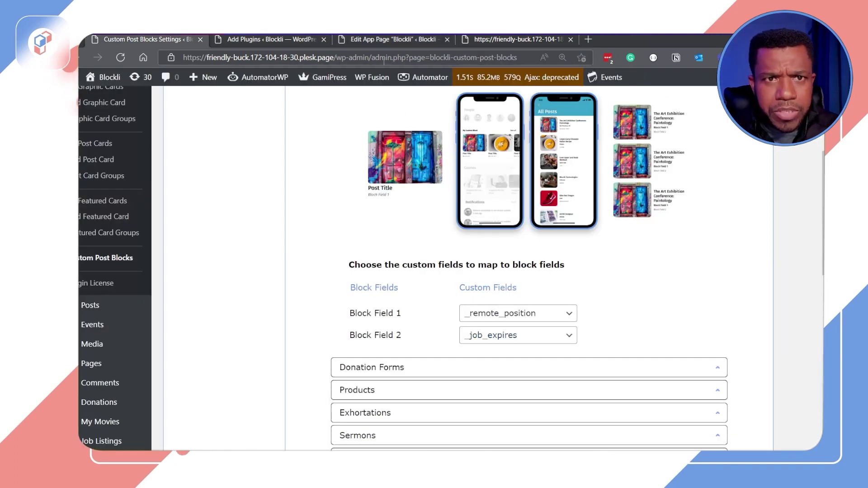
pyautogui.click(383, 38)
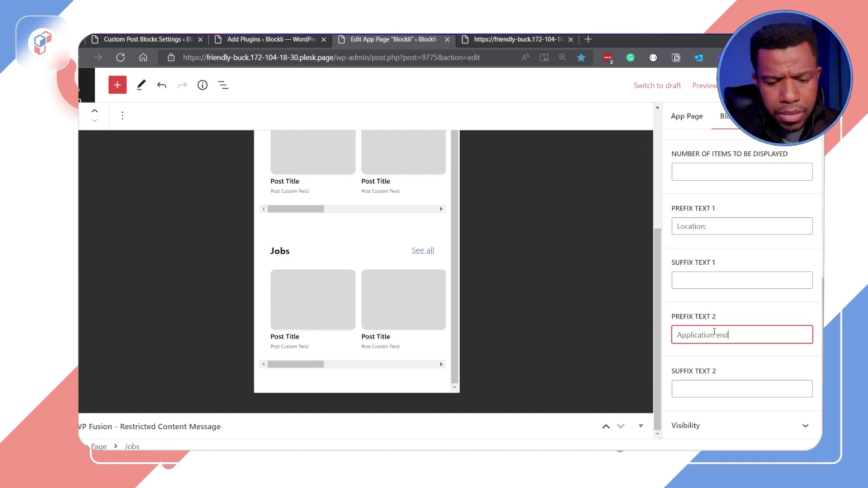
pyautogui.write('by')
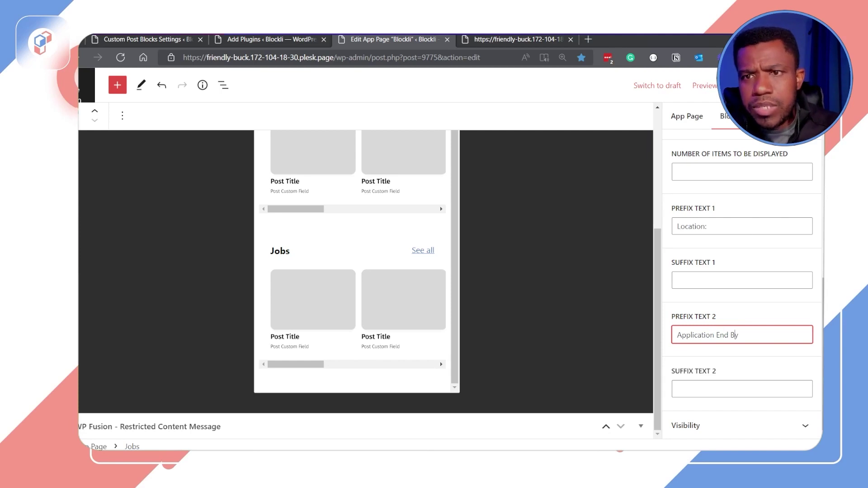
pyautogui.click(724, 85)
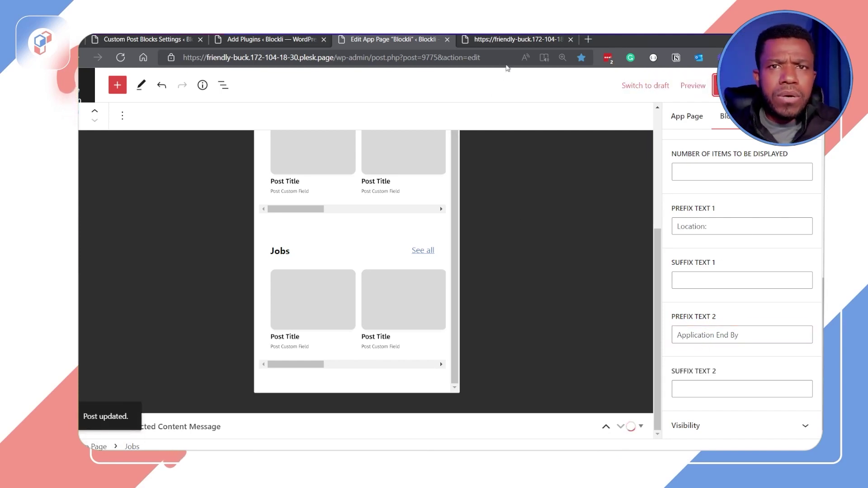
# - Reload the app page's API output, examine the Products and Badges blocks' title, prefix and suffix data, and return to the page editor
pyautogui.click(510, 40)
pyautogui.click(121, 61)
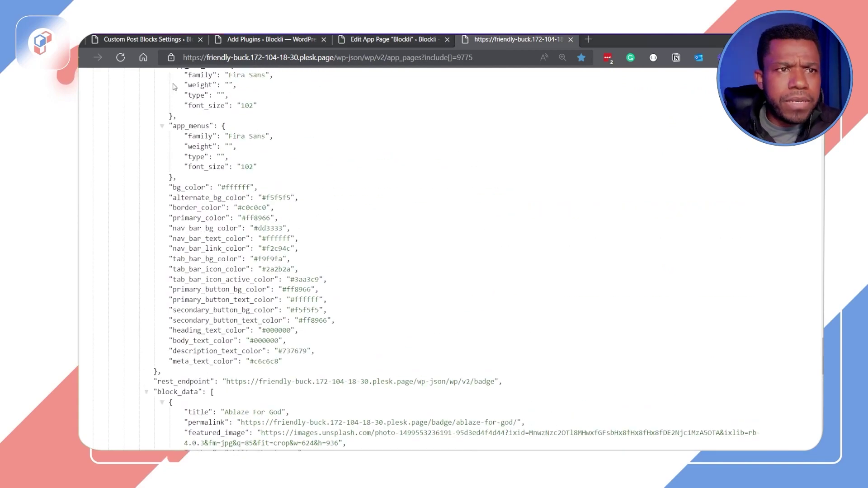
pyautogui.click(121, 63)
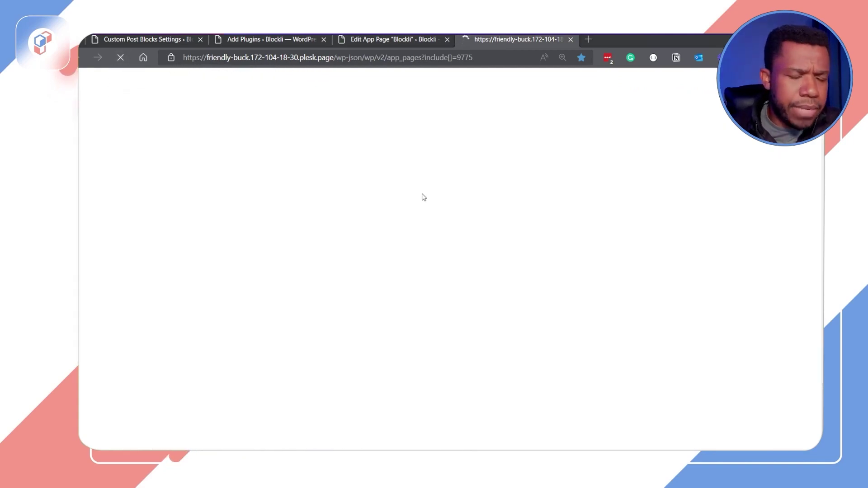
pyautogui.scroll(15, 470, 240)
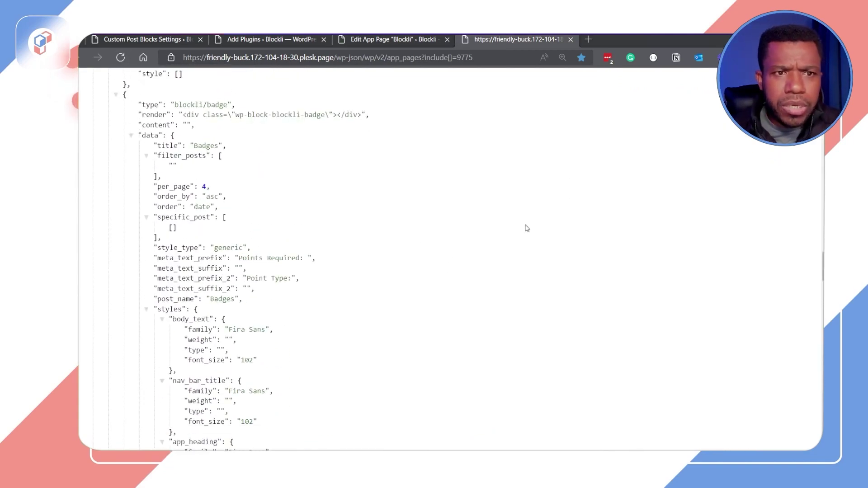
pyautogui.scroll(10, 814, 248)
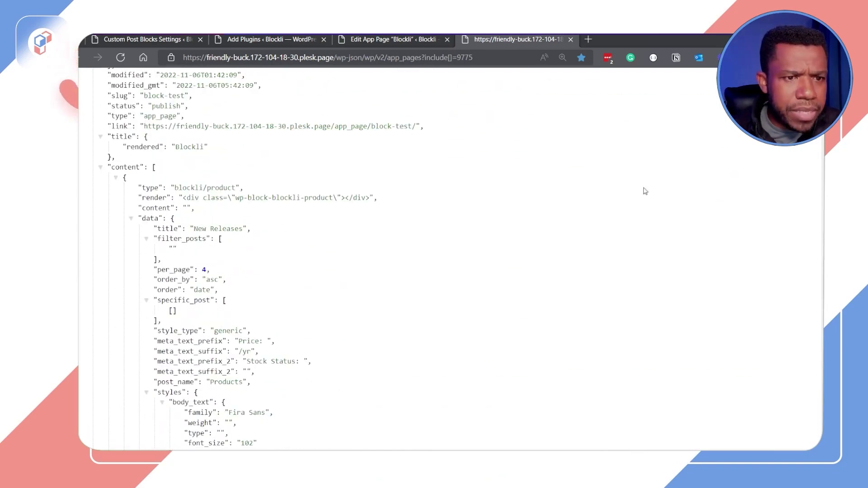
pyautogui.scroll(-3, 260, 339)
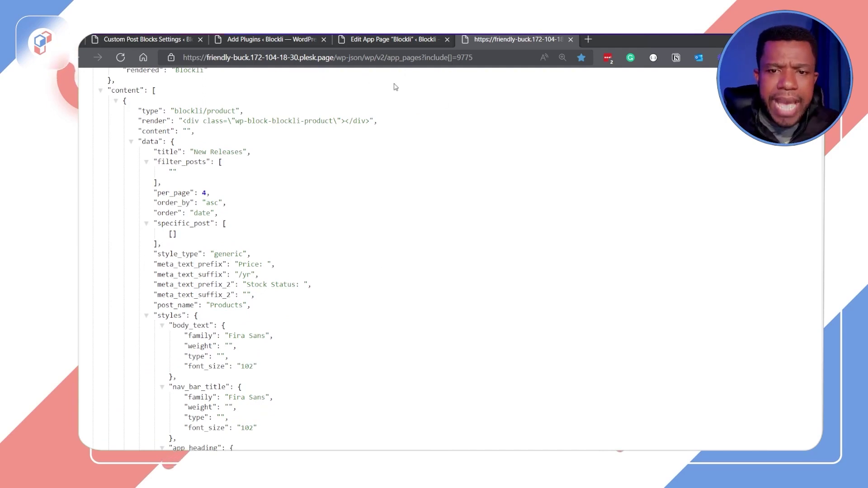
pyautogui.click(413, 39)
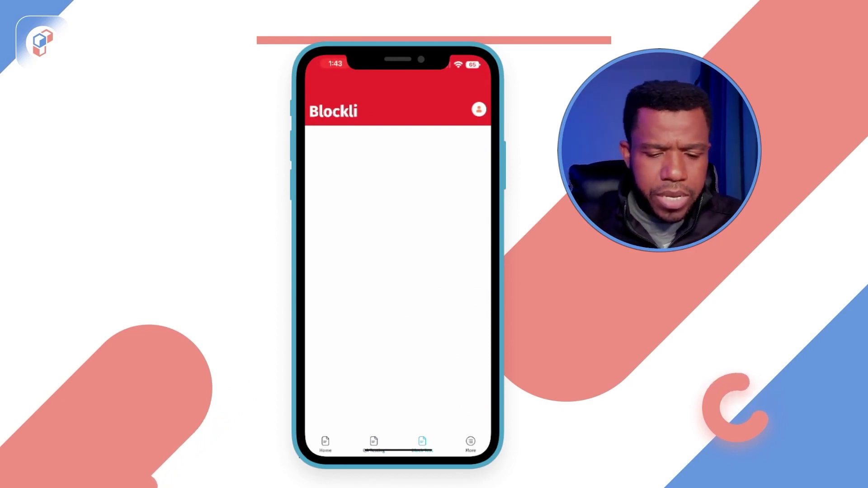
# - Refresh the Blockli page in the mobile app and examine how the Products, Events, Badges and Jobs blocks are displayed
pyautogui.moveTo(398, 136); pyautogui.dragTo(398, 195)
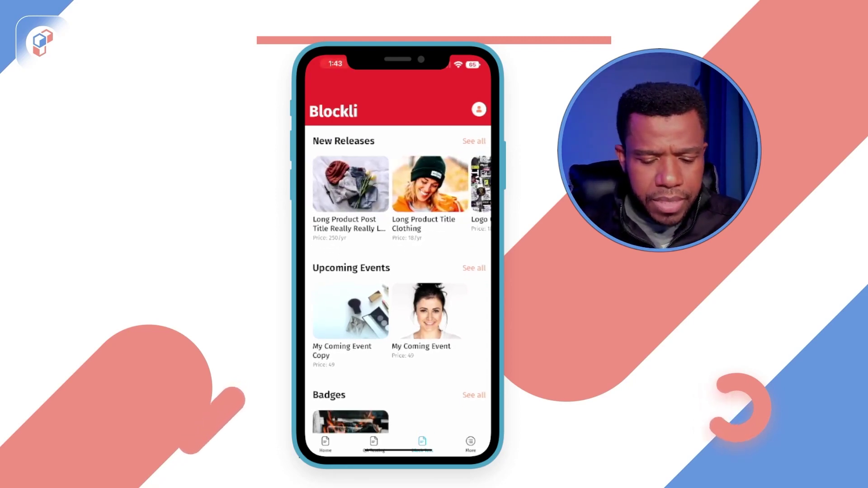
pyautogui.scroll(-2, 397, 271)
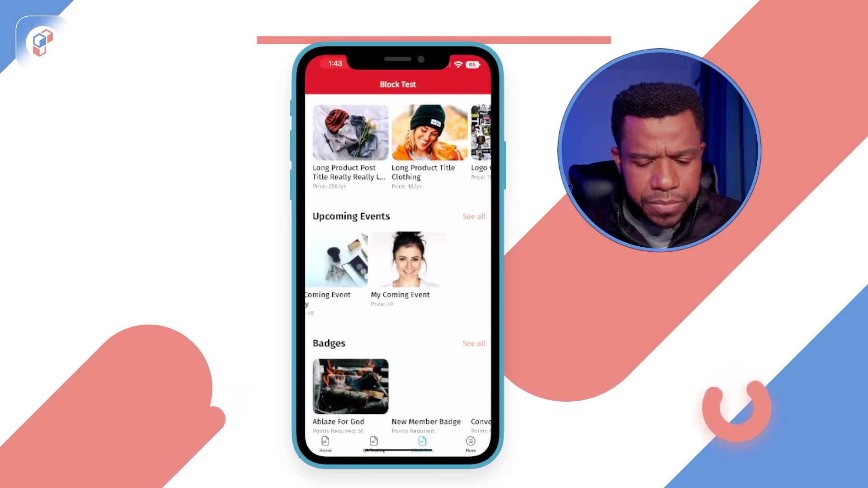
pyautogui.scroll(-3, 398, 271)
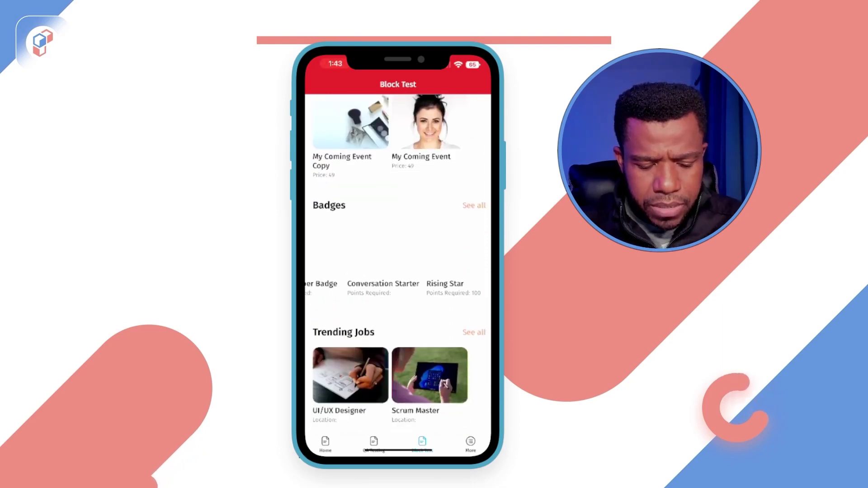
pyautogui.scroll(-1, 398, 271)
pyautogui.scroll(1, 398, 271)
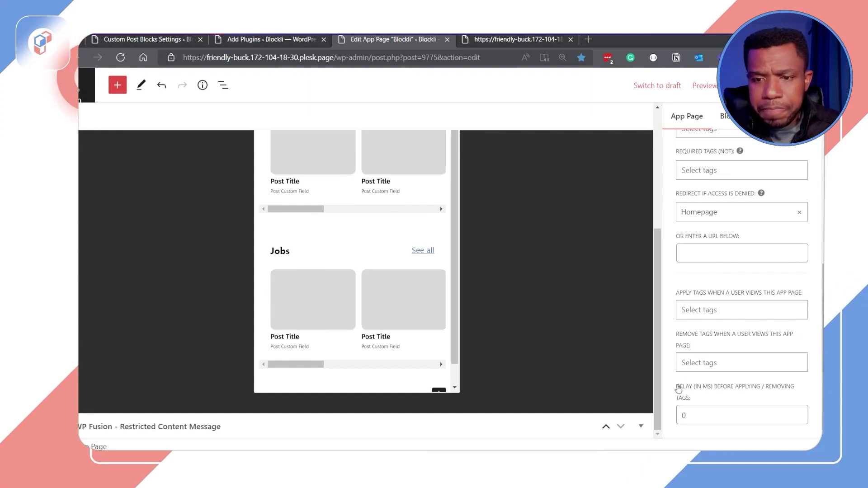
# - Set the Products block's prefix text 1 to "Price: $" in the app page editor and update the page
pyautogui.scroll(-4, 413, 303)
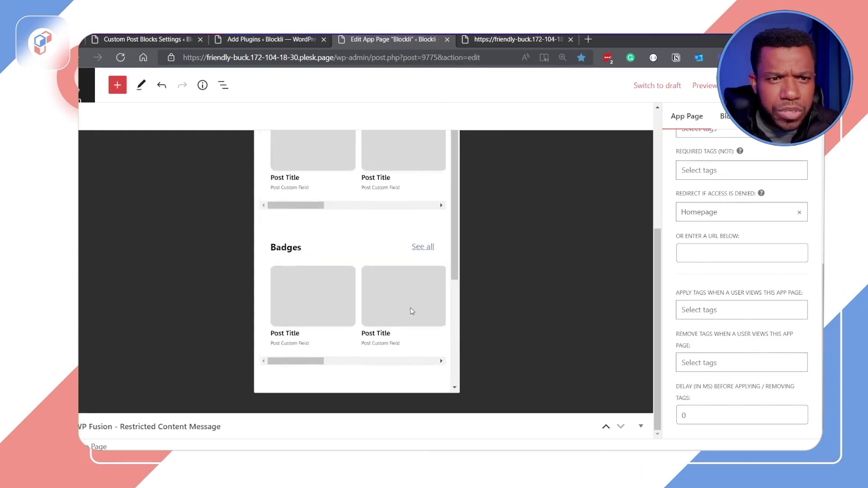
pyautogui.scroll(5, 407, 255)
pyautogui.click(373, 256)
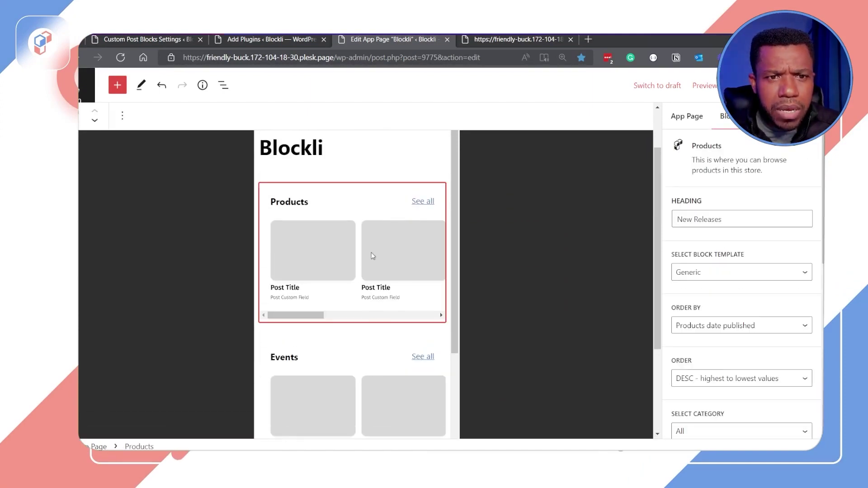
pyautogui.scroll(-9, 771, 419)
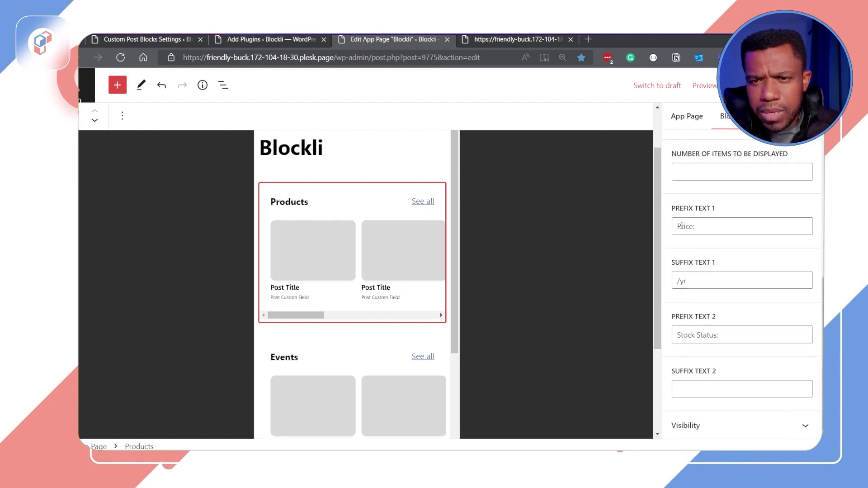
pyautogui.click(681, 226)
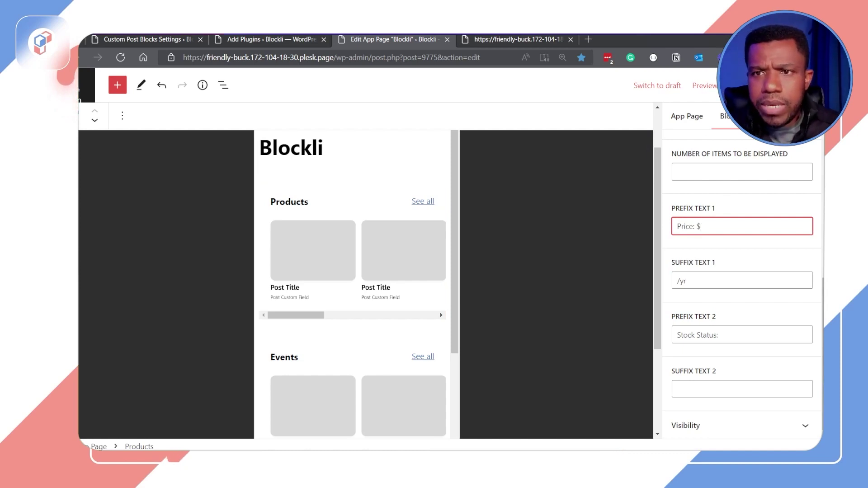
pyautogui.click(739, 130)
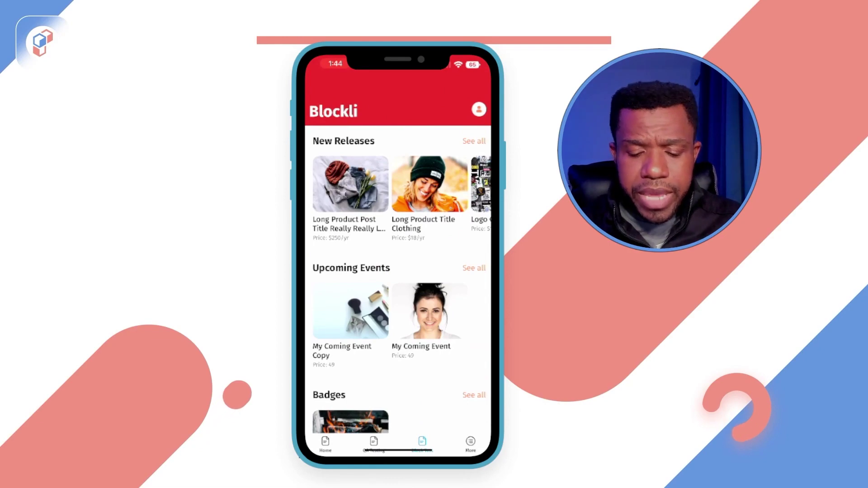
# - In the mobile app, check prices and stock status in the full New Releases list, and review the remaining blocks on the Blockli page
pyautogui.click(474, 141)
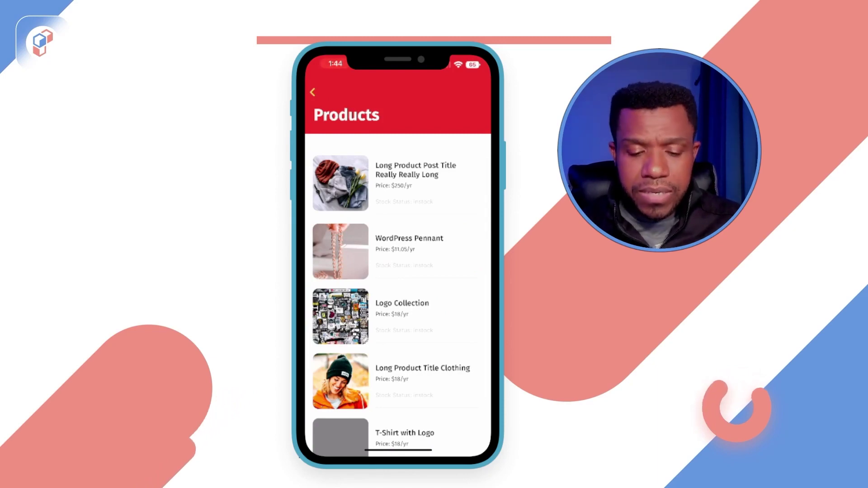
pyautogui.click(312, 92)
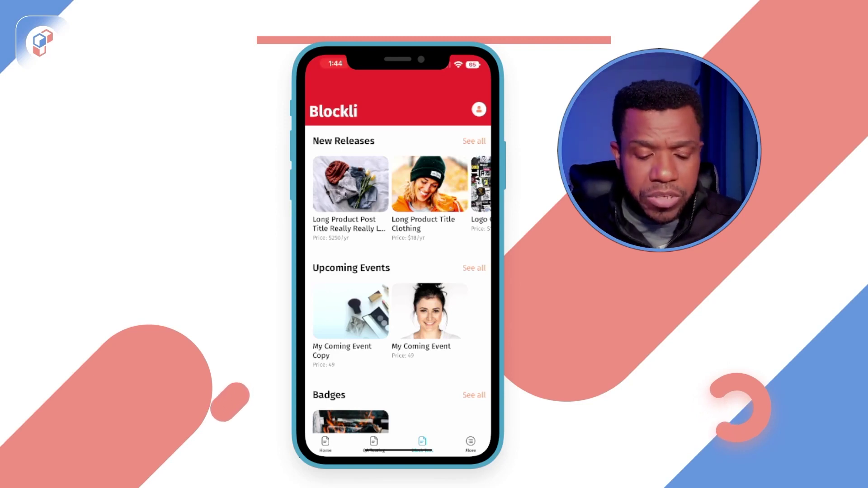
pyautogui.scroll(-5, 398, 271)
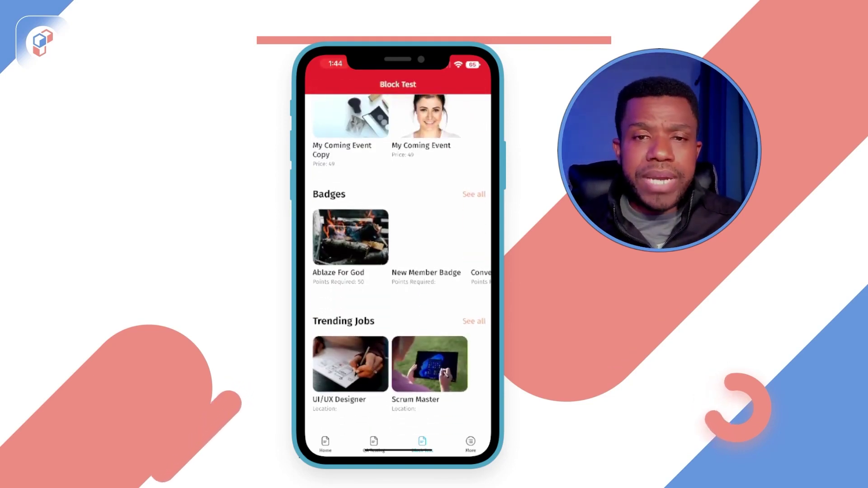